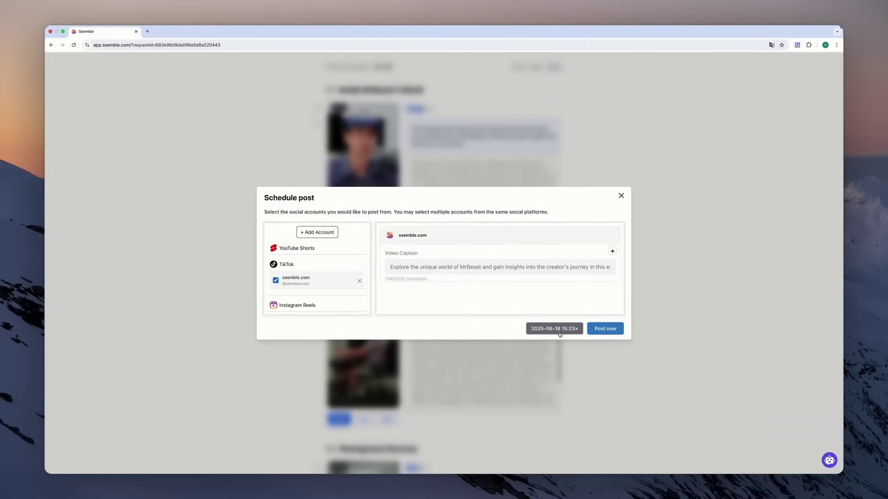
Sign in to Ssemble with Google, reaching the Personal or Business question
left_click(559, 324)
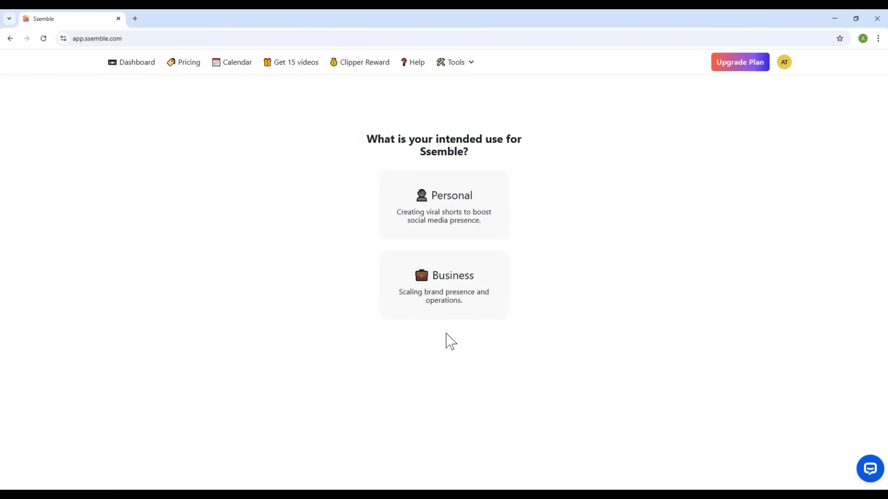
Answer onboarding as a personal user who found Ssemble via Google search and wants to monetize views
left_click(466, 212)
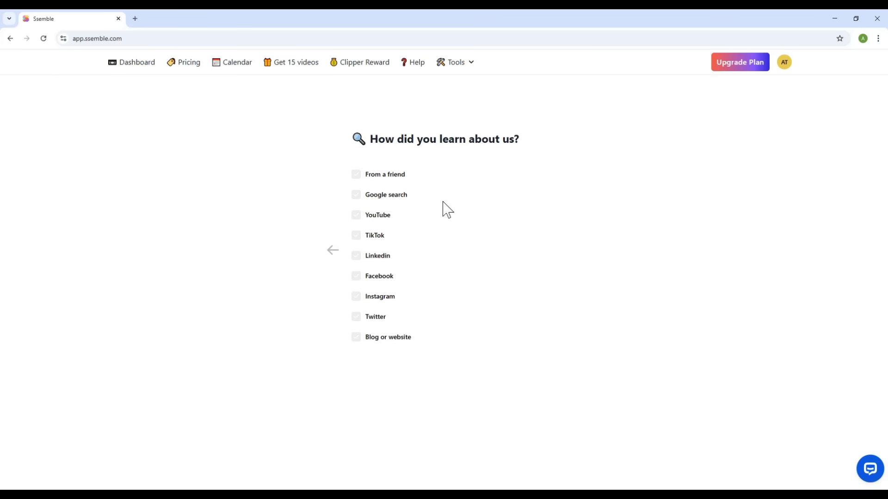
left_click(380, 199)
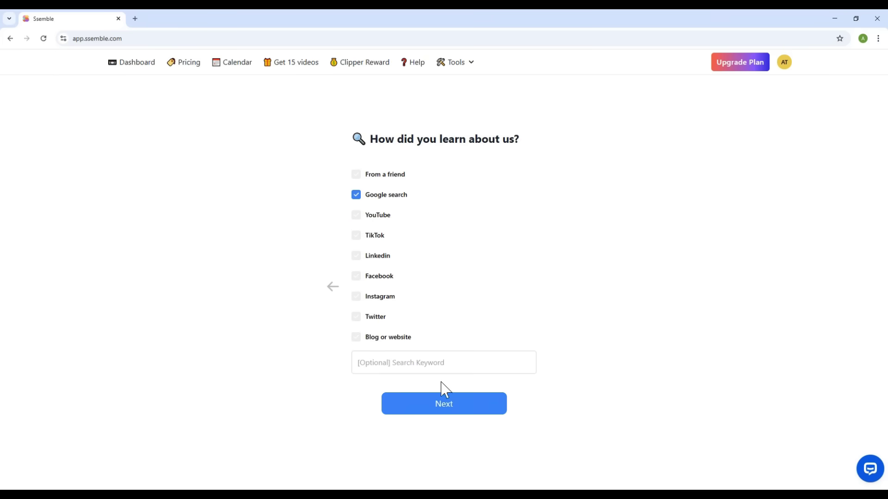
left_click(428, 414)
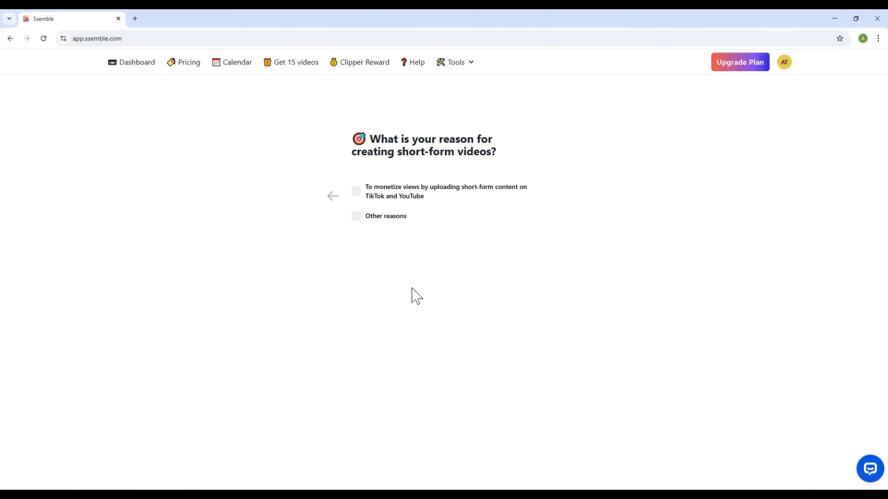
left_click(387, 197)
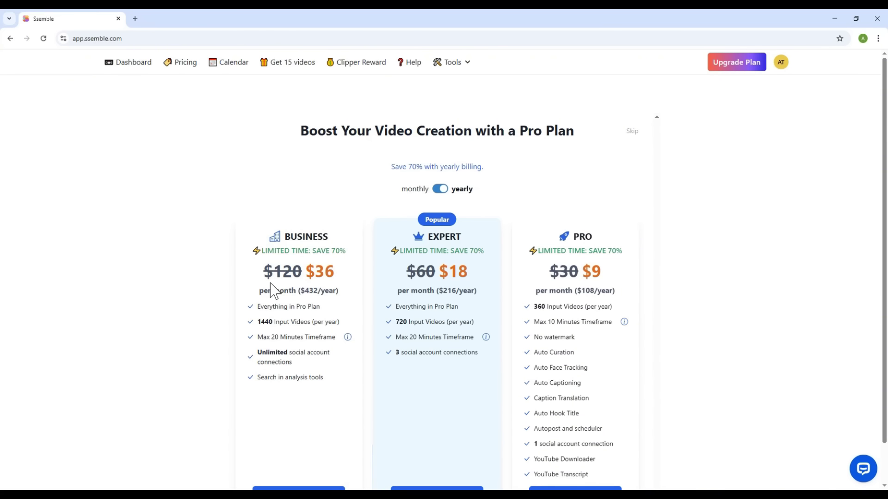
Compare monthly and yearly plan prices, then skip the plan offer to reach the dashboard
left_click(440, 190)
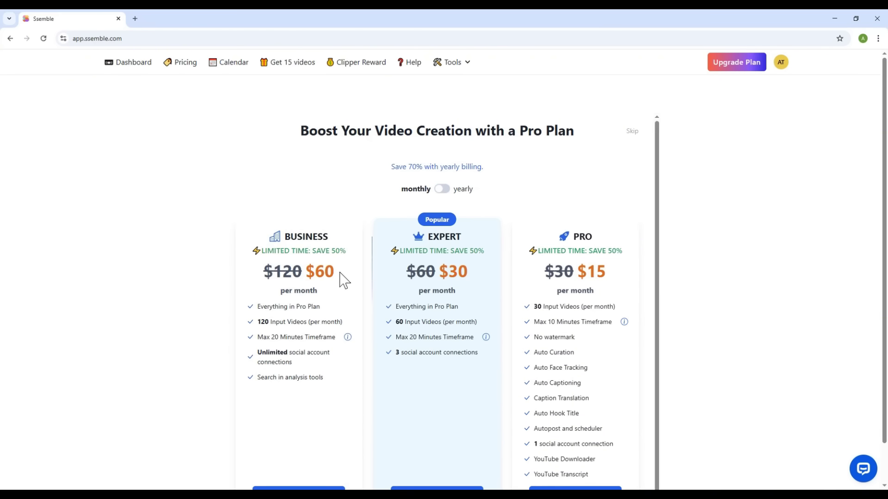
left_click(445, 189)
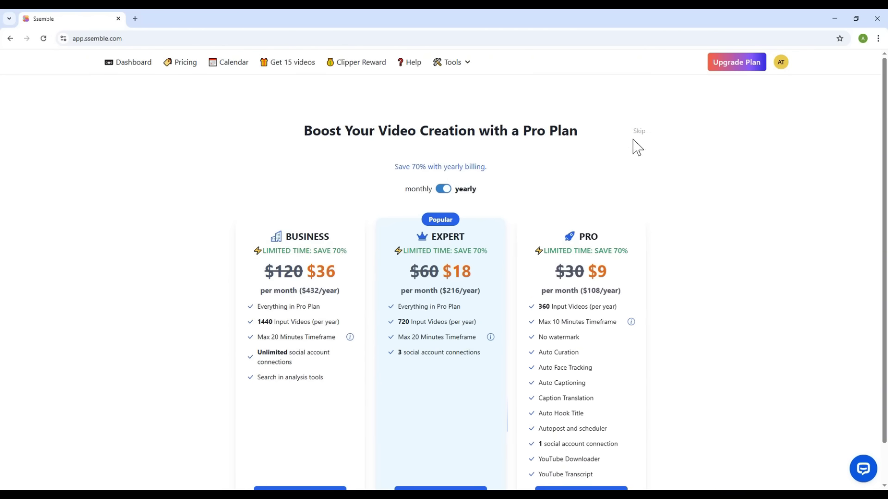
left_click(639, 133)
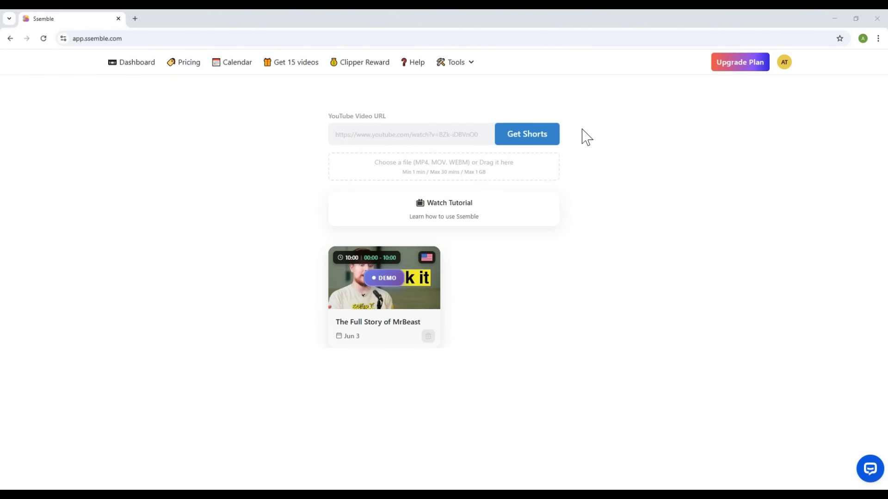
Paste the Web3 & Metaverse chat video link into the YouTube Video URL field
type("https://www.youtube.com/watch?v=iwyyxEJCluU")
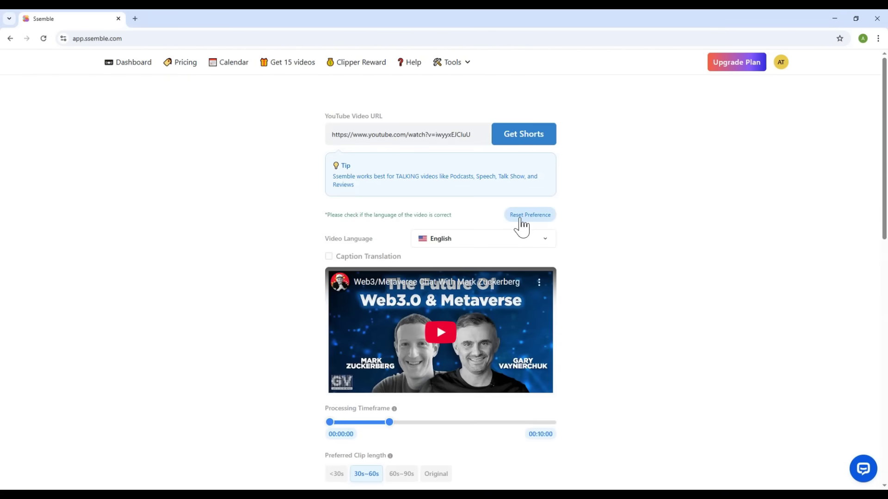
Keep English as the video language
scroll(506, 226, "down", 4)
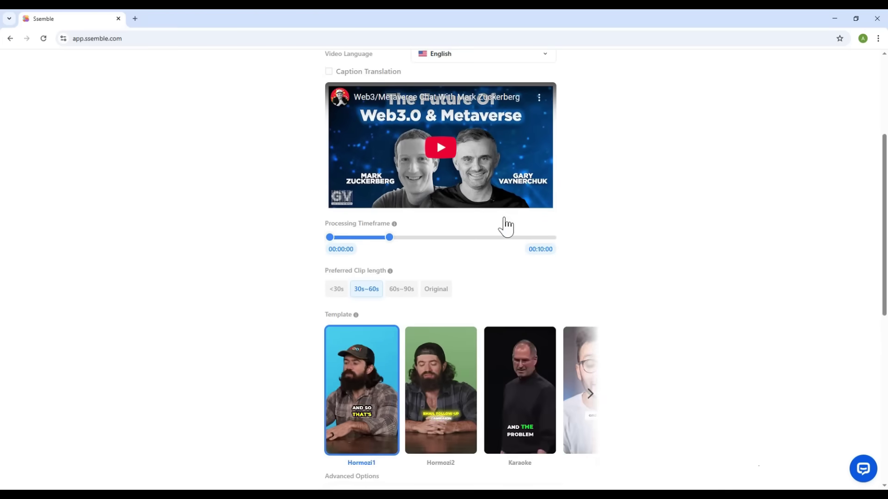
scroll(517, 236, "up", 4)
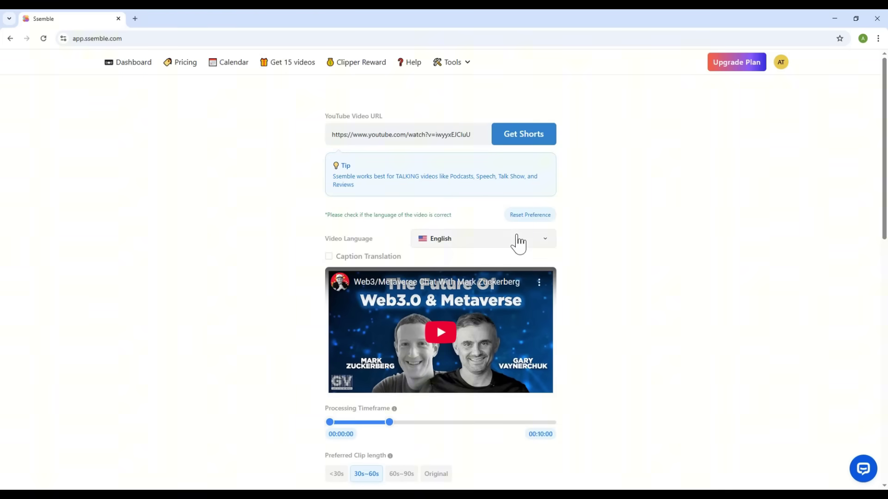
left_click(448, 246)
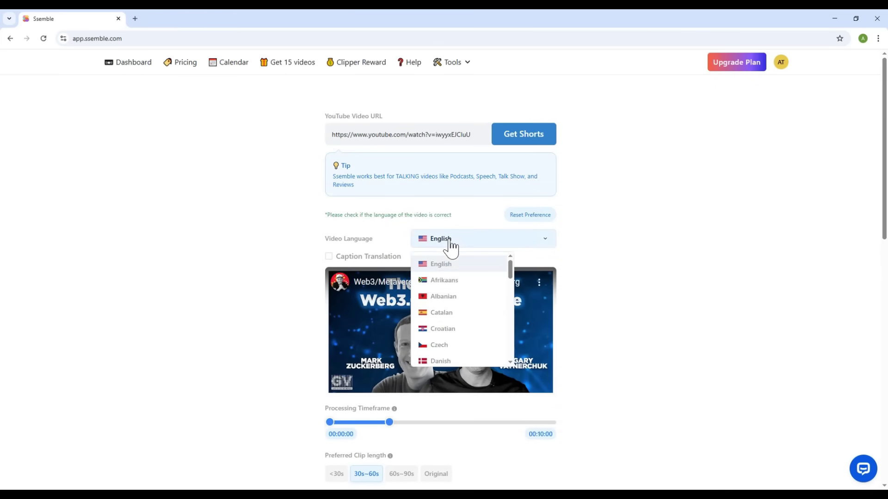
scroll(470, 290, "down", 2)
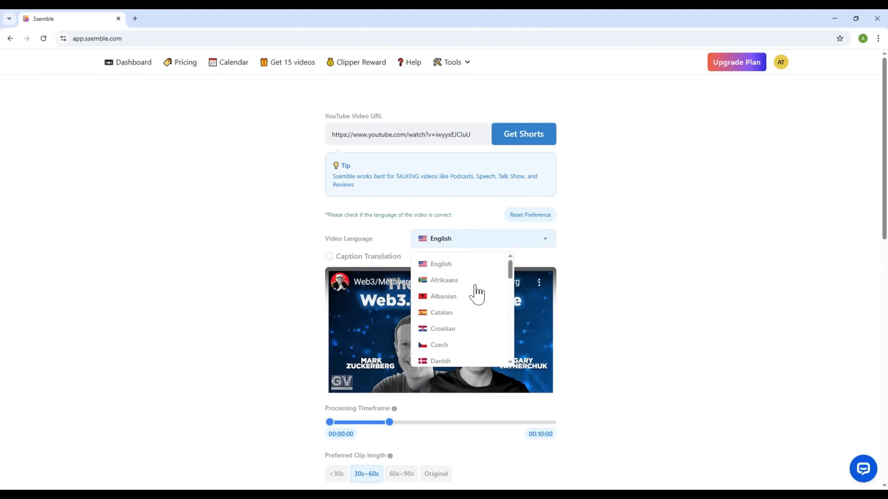
left_click(581, 252)
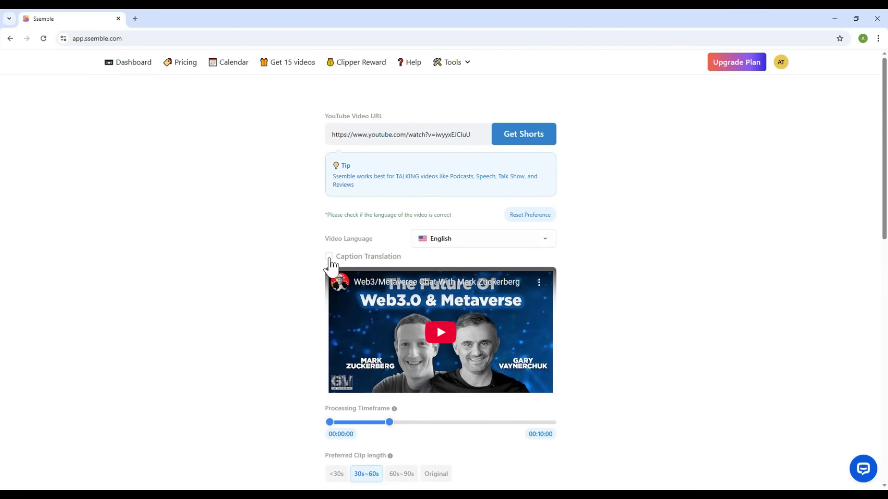
Turn on Caption Translation and browse its target languages, with English selected
left_click(329, 257)
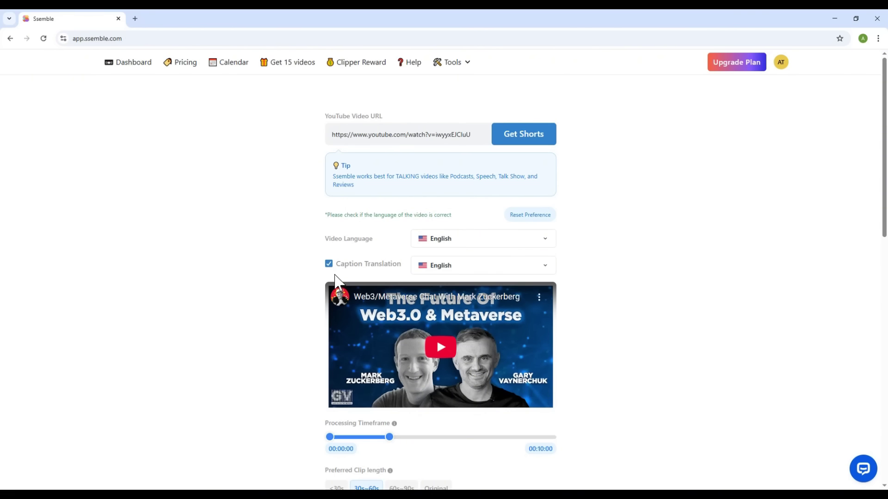
left_click(493, 274)
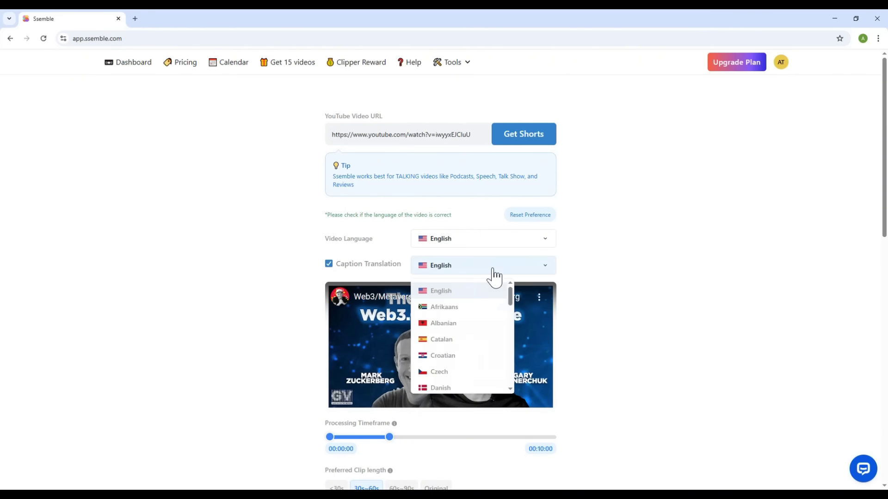
scroll(439, 333, "down", 1)
scroll(442, 340, "down", 3)
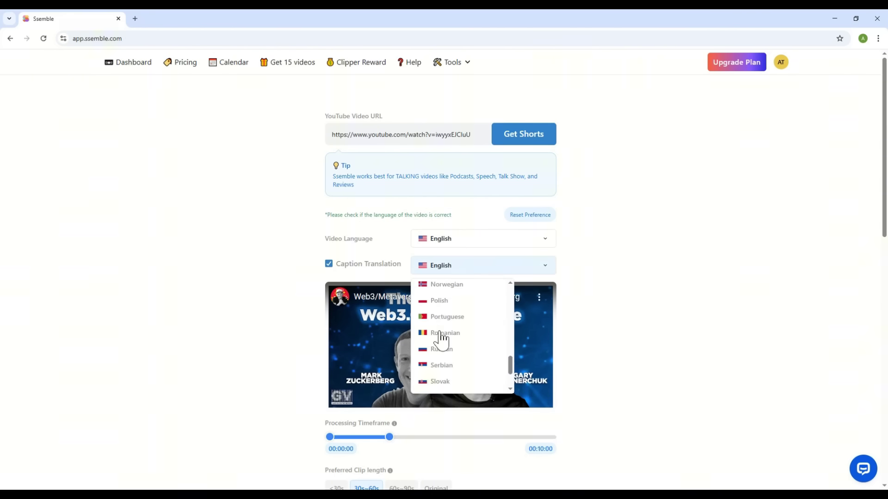
scroll(447, 340, "down", 4)
scroll(555, 250, "up", 3)
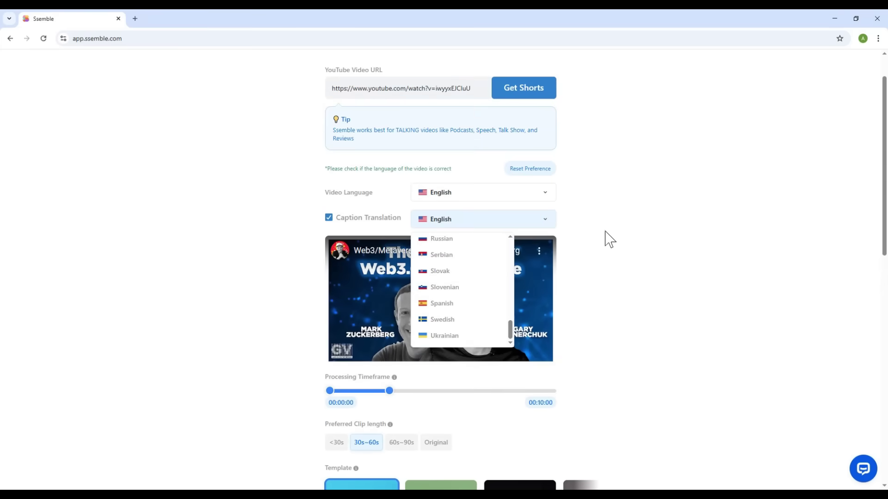
Close the translation language list keeping English, and leave clip length at 30s~60s
left_click(613, 230)
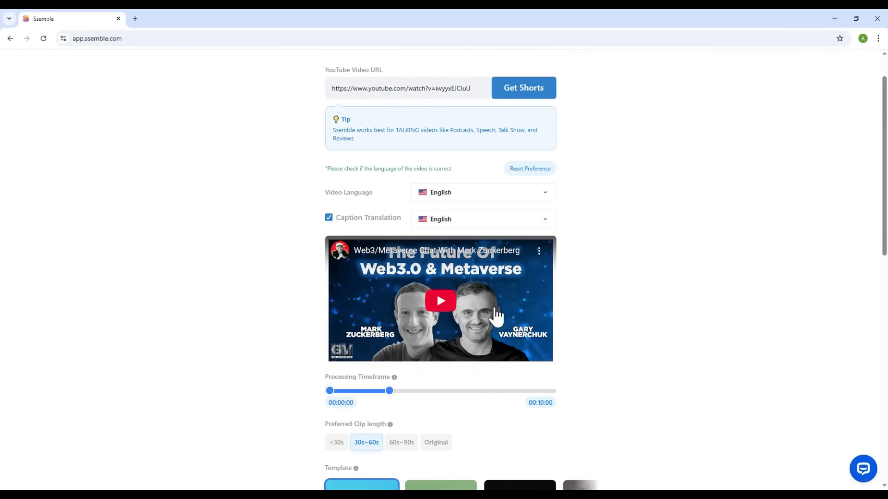
scroll(505, 316, "down", 2)
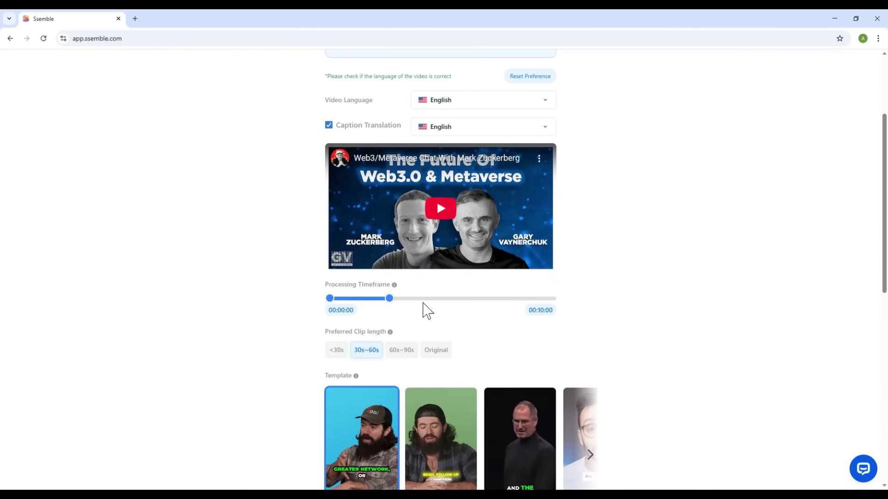
left_click(337, 352)
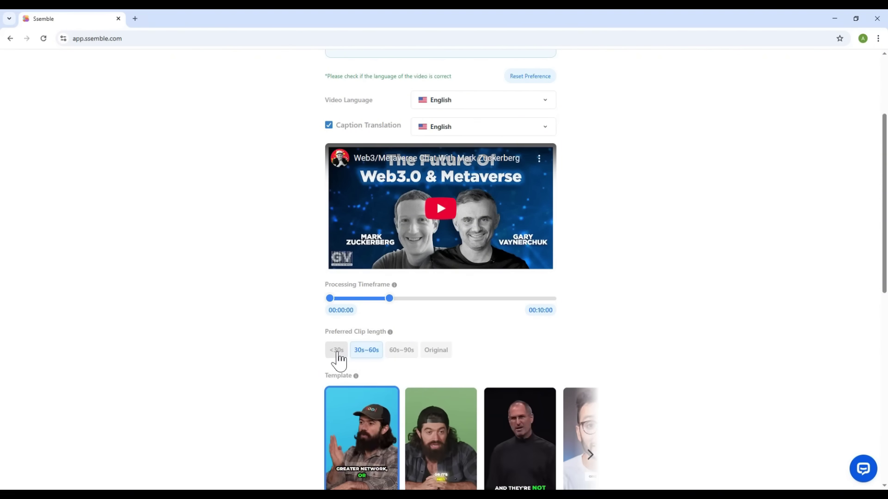
left_click(367, 354)
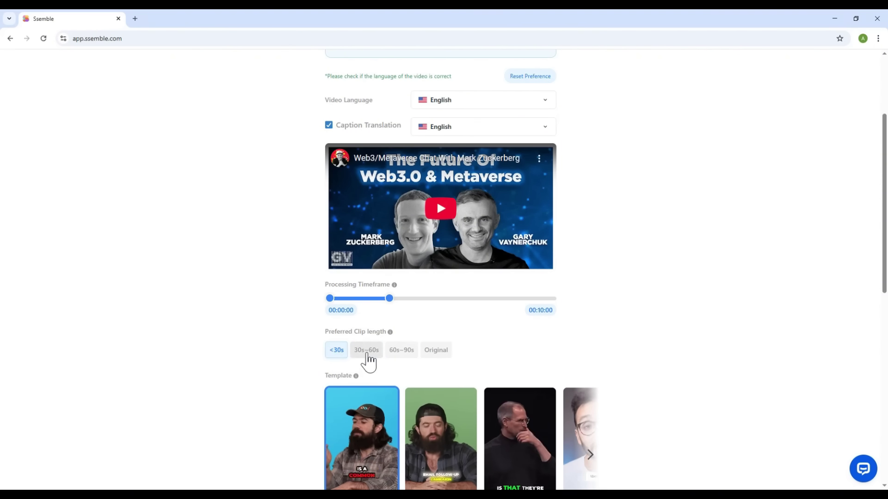
left_click(398, 354)
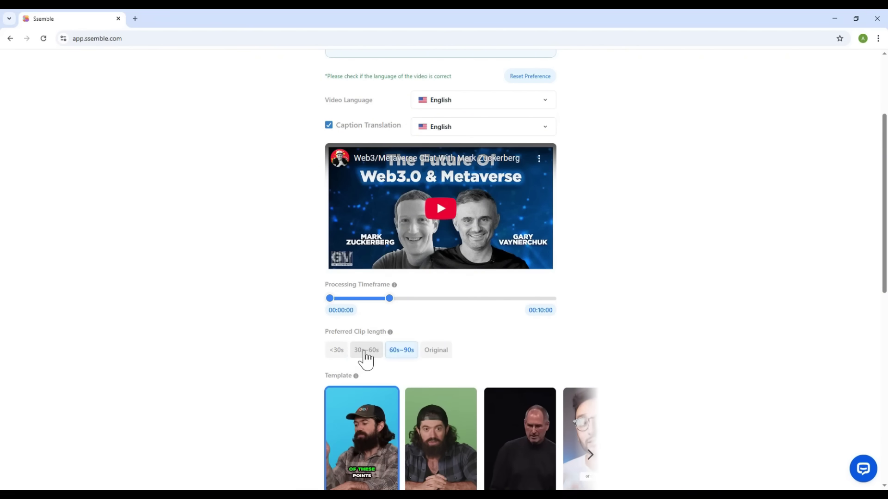
left_click(367, 353)
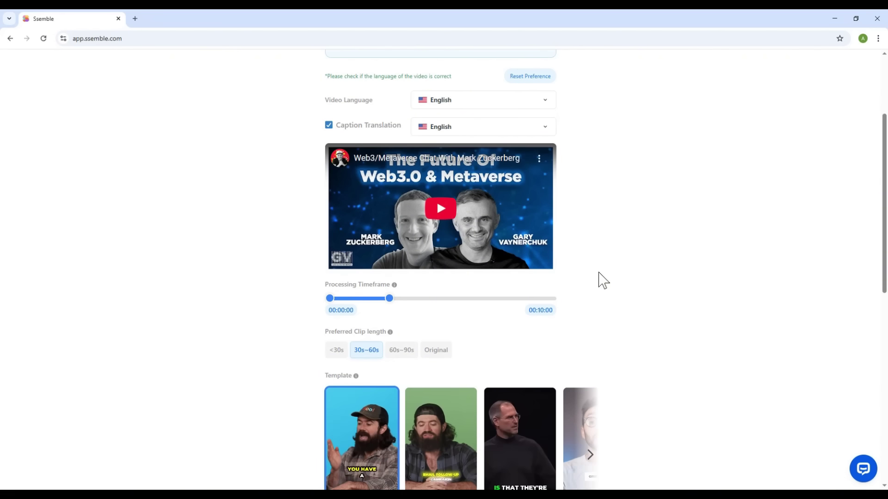
Browse the caption templates (Beast, Simple, Iman) and select the Ali template
scroll(626, 269, "down", 3)
scroll(631, 268, "down", 1)
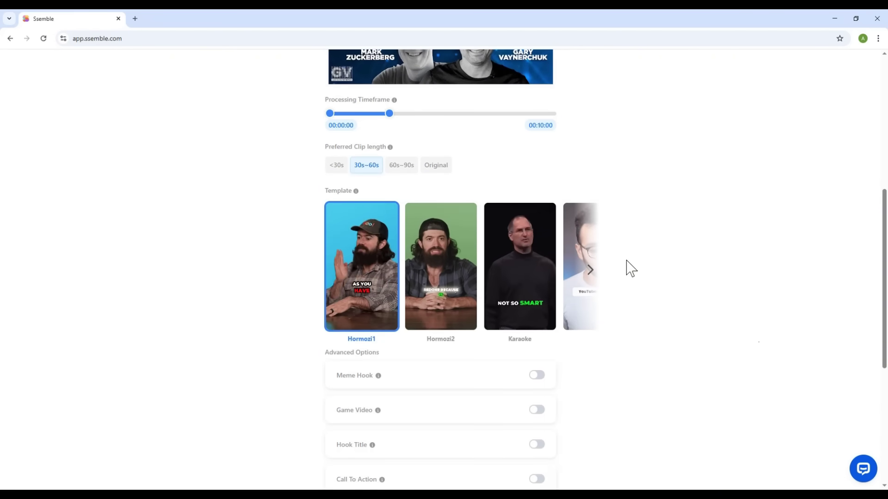
left_click(589, 272)
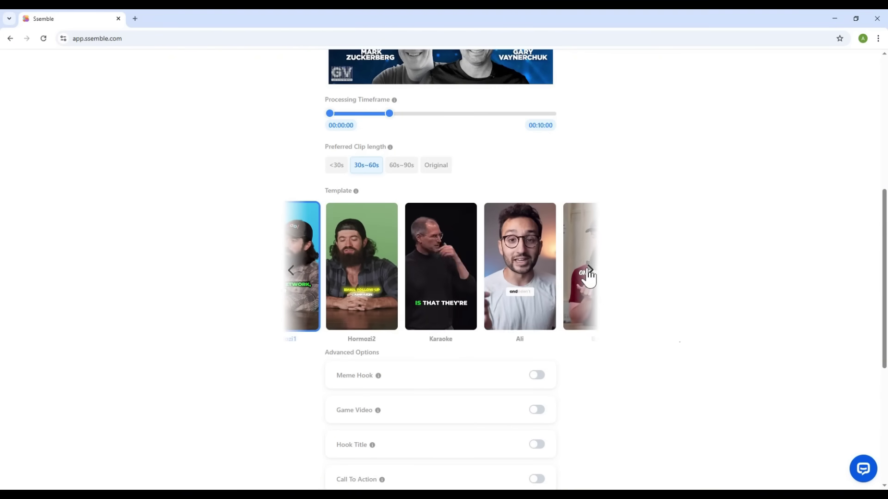
left_click(589, 271)
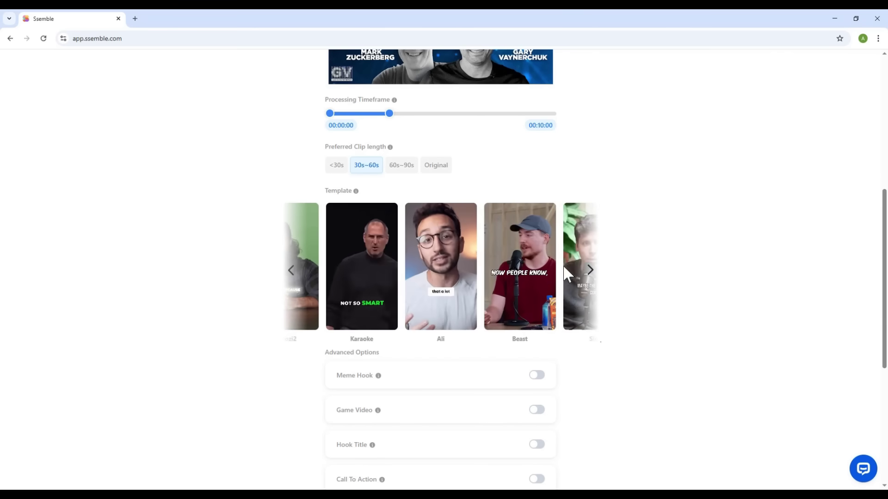
left_click(590, 272)
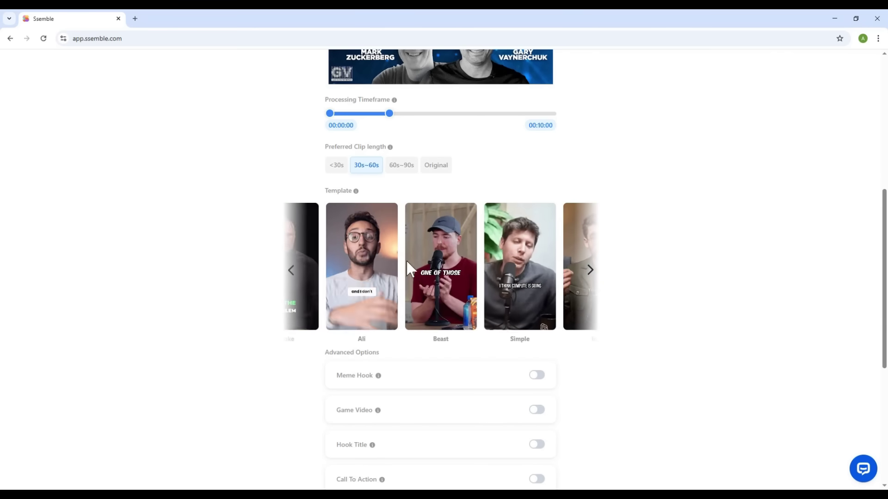
left_click(590, 272)
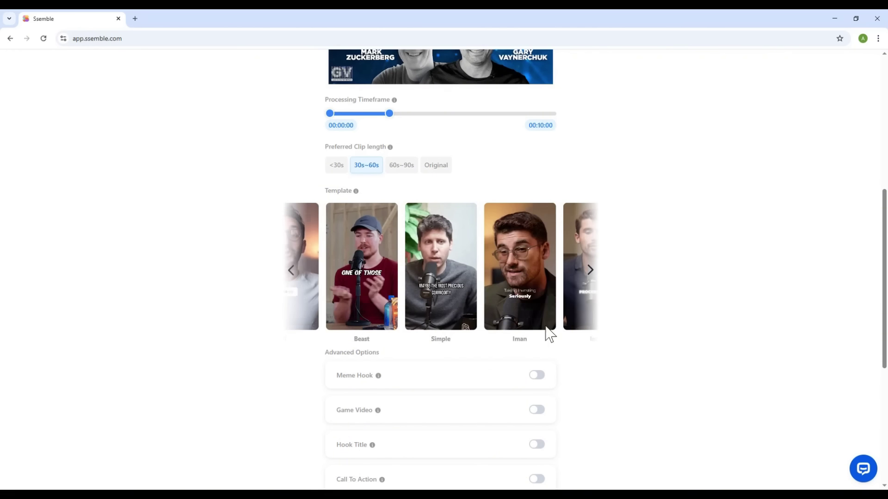
left_click(590, 272)
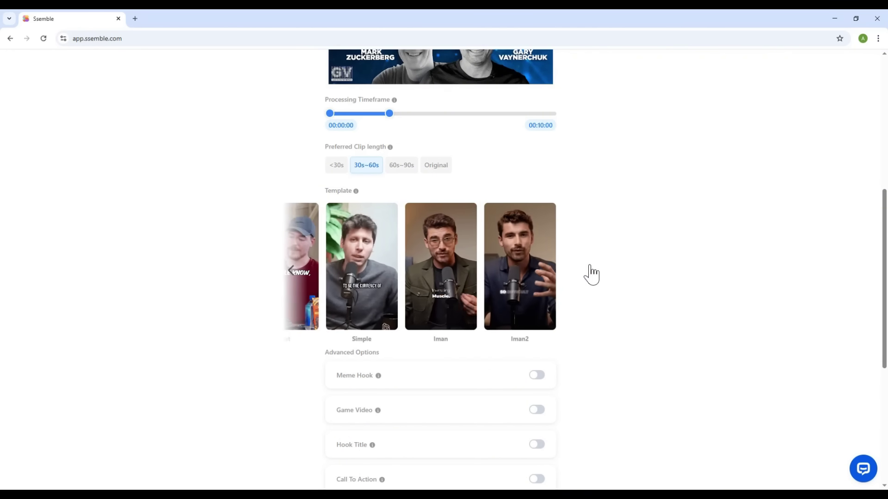
left_click(290, 277)
left_click(289, 278)
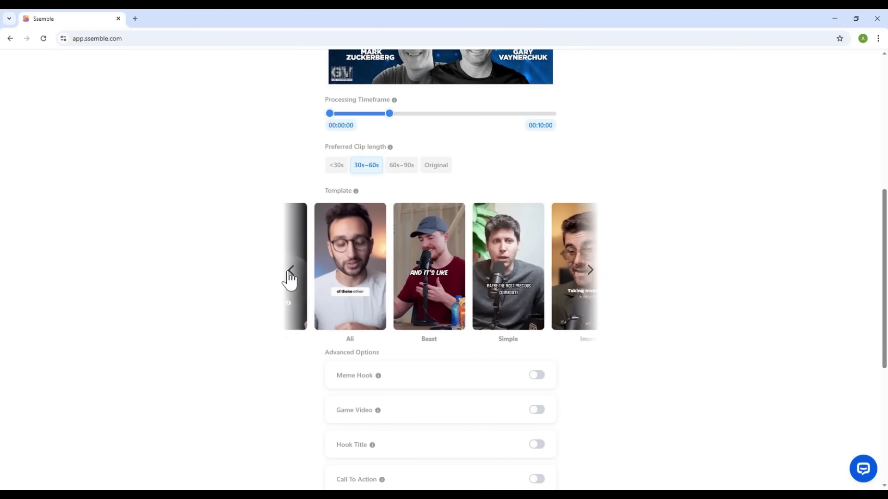
left_click(364, 251)
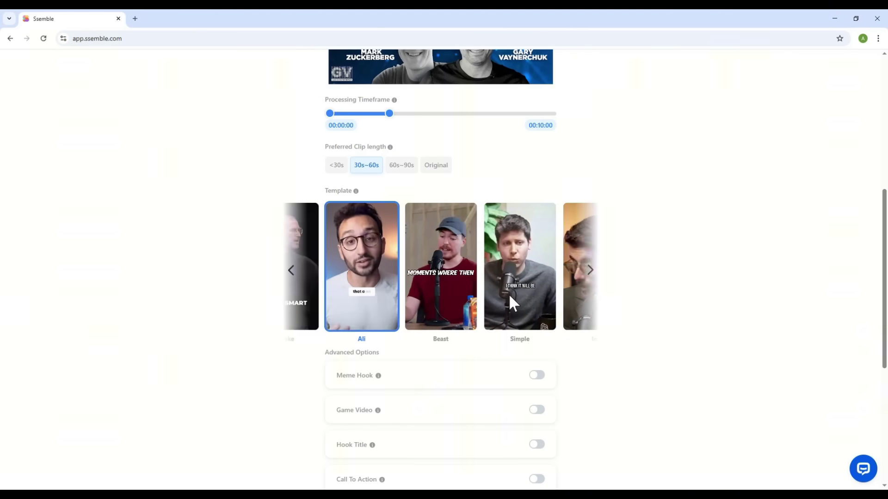
Switch on Meme Hook and browse its meme gallery of clips like Baby Vomit and Chair Broke
scroll(579, 293, "down", 3)
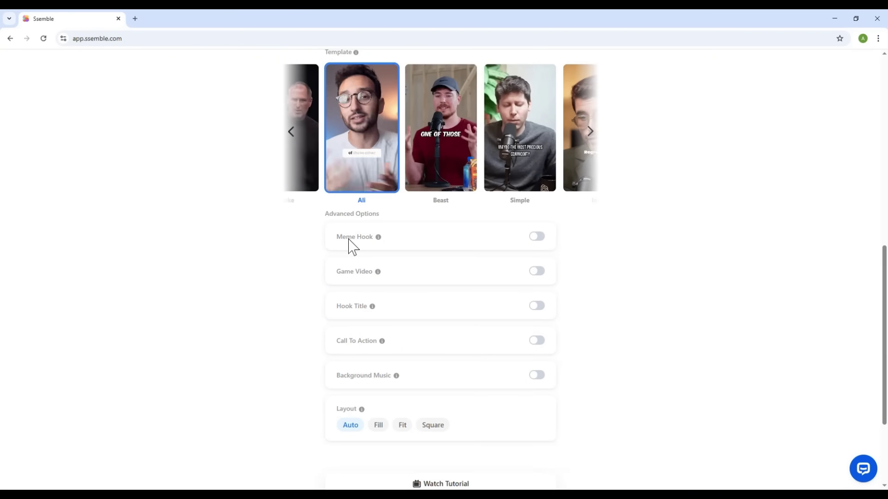
mouse_move(378, 239)
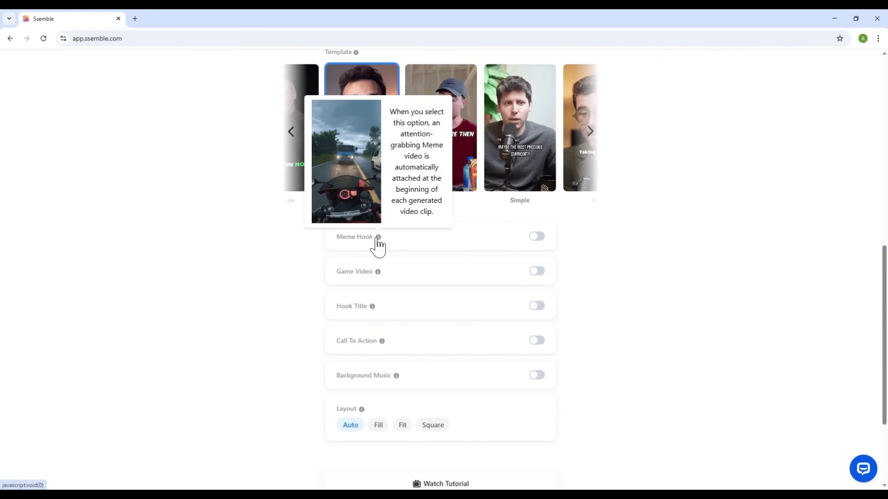
left_click(537, 237)
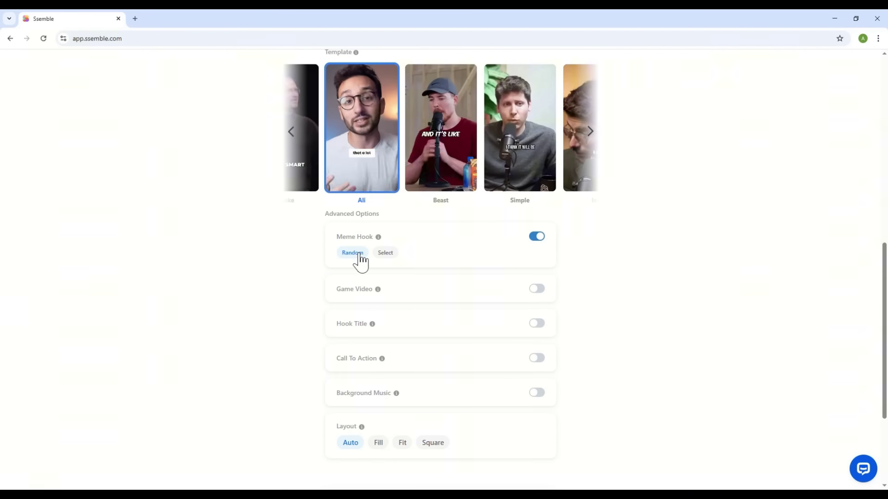
left_click(385, 254)
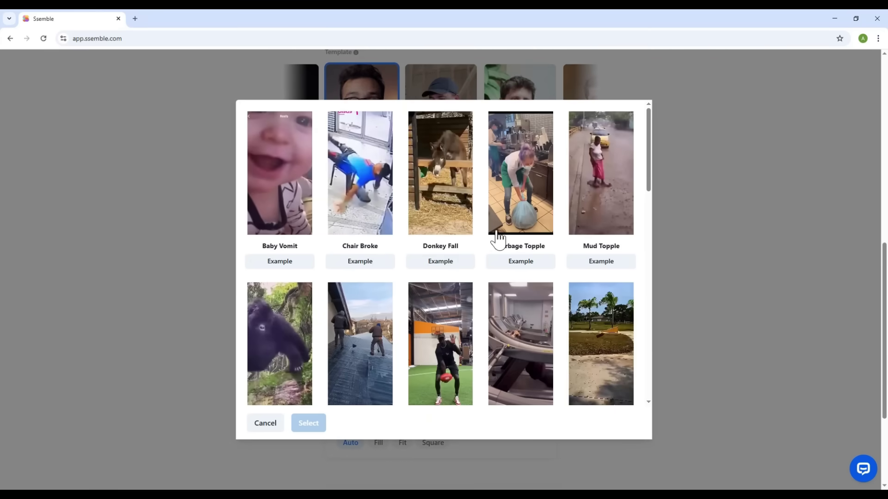
scroll(520, 226, "down", 2)
scroll(520, 231, "down", 3)
scroll(433, 309, "up", 2)
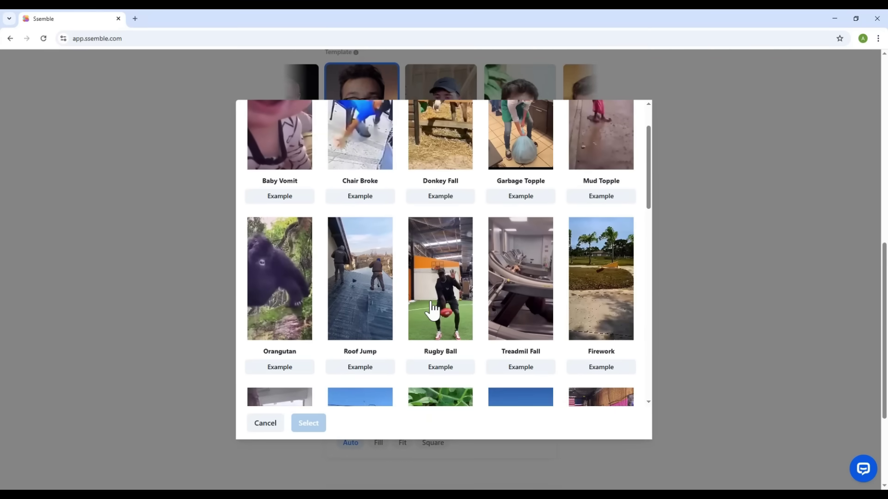
scroll(433, 309, "up", 2)
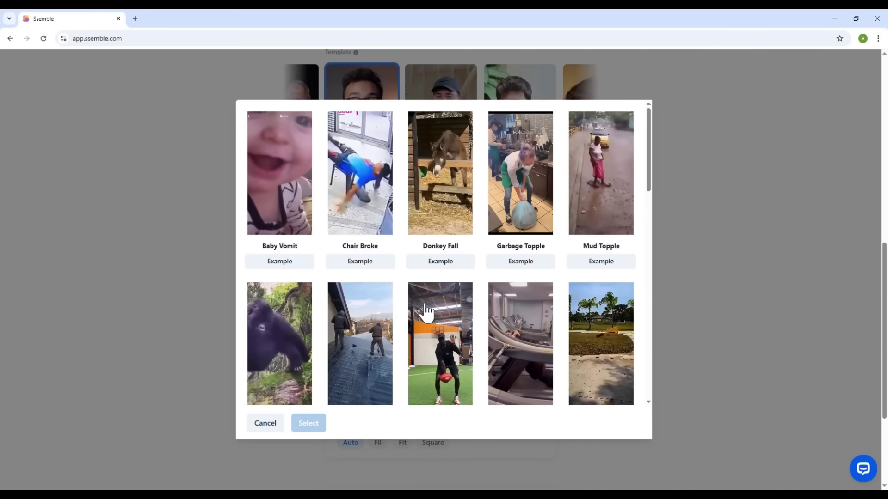
Close the meme gallery without choosing one, keeping it random, and turn on the AI Hook Title
left_click(265, 424)
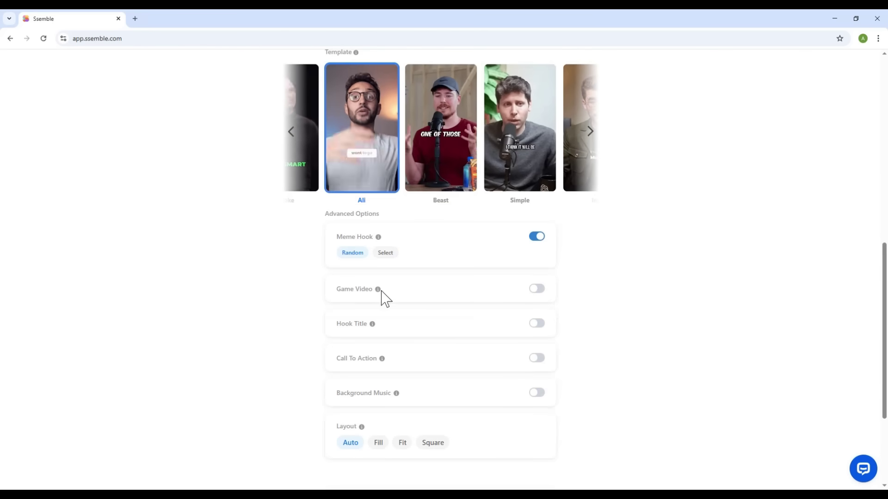
mouse_move(378, 292)
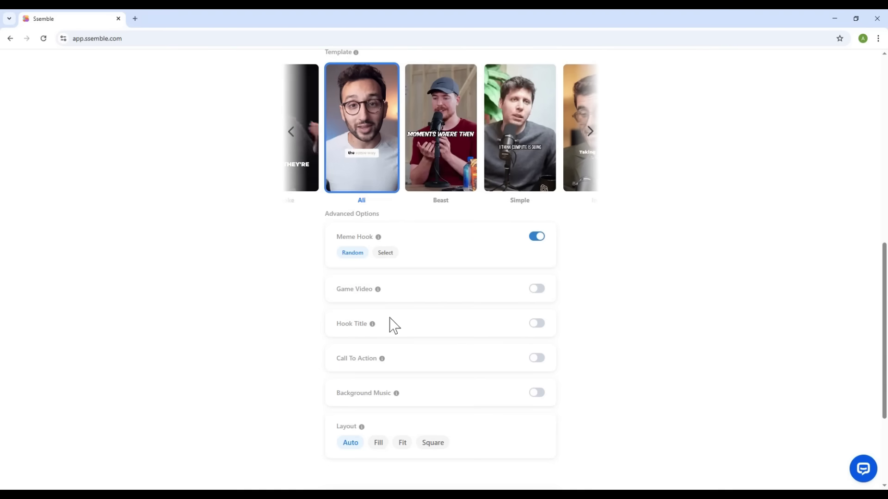
mouse_move(372, 326)
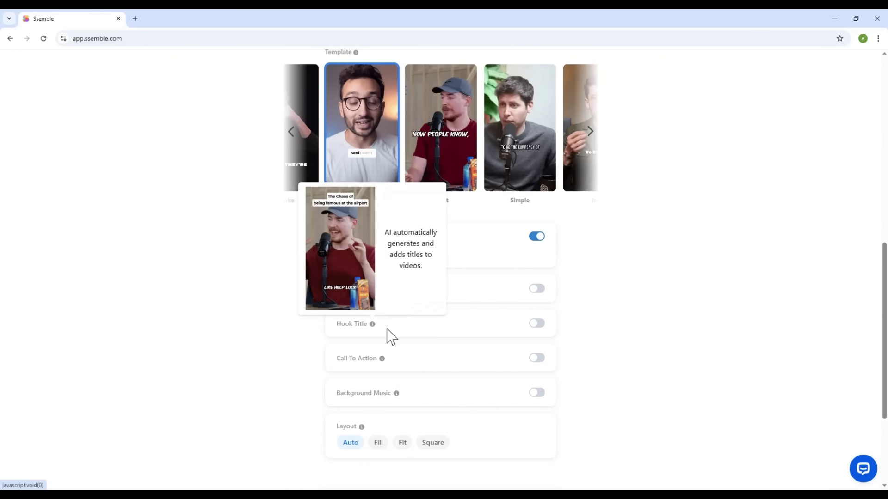
left_click(537, 323)
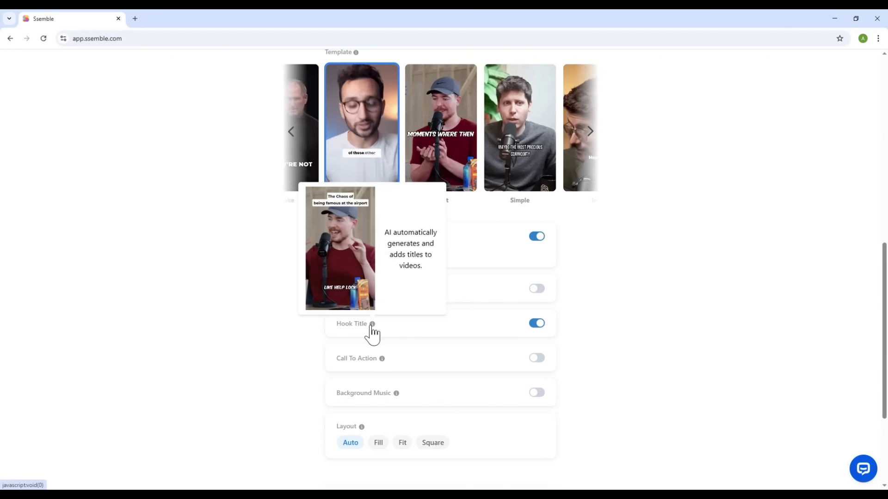
Turn on Background Music set to Select, view the track list, and close it unchosen
mouse_move(382, 360)
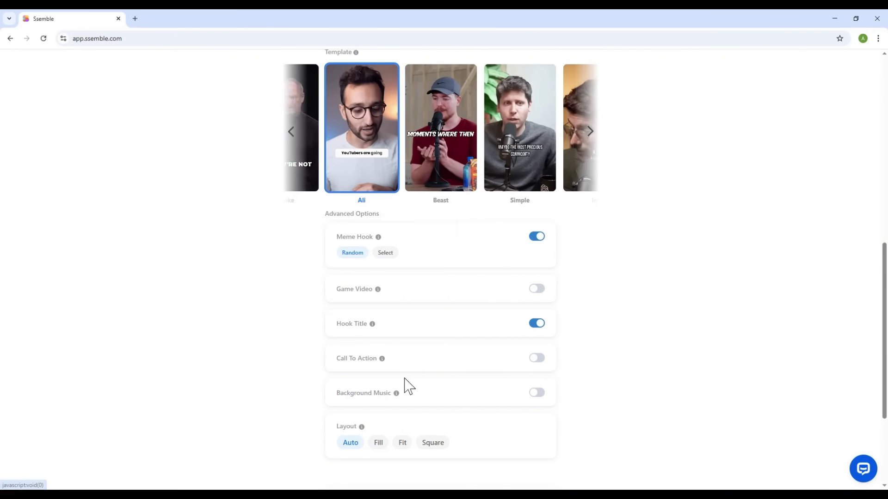
mouse_move(396, 394)
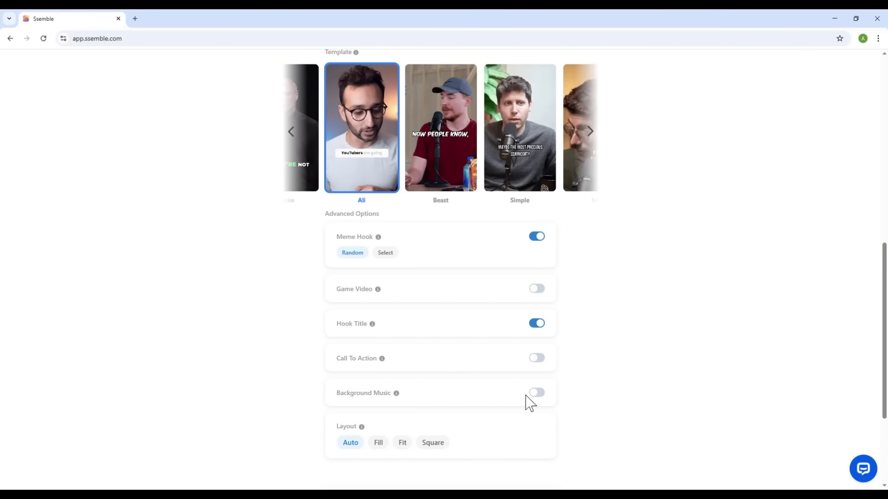
left_click(537, 393)
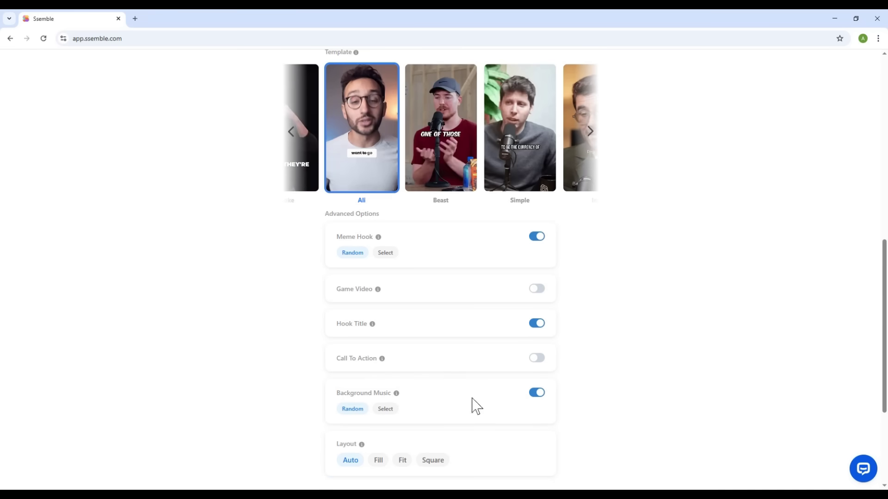
left_click(386, 412)
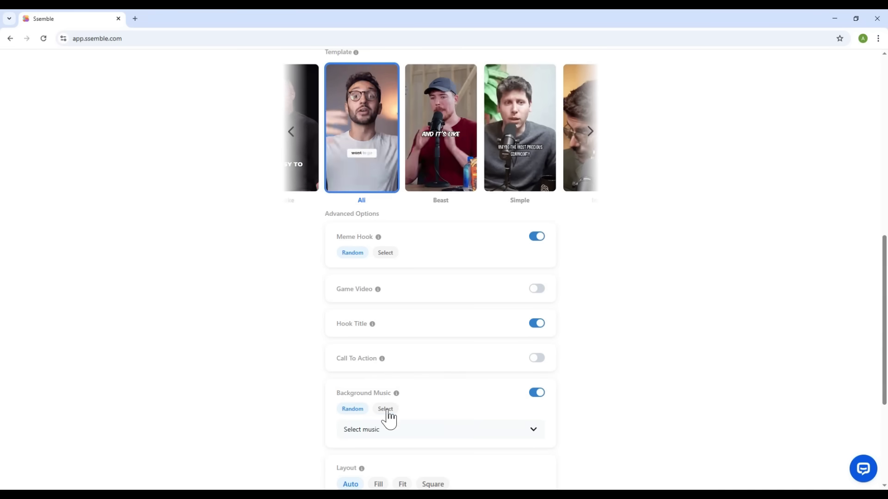
left_click(497, 429)
left_click(573, 255)
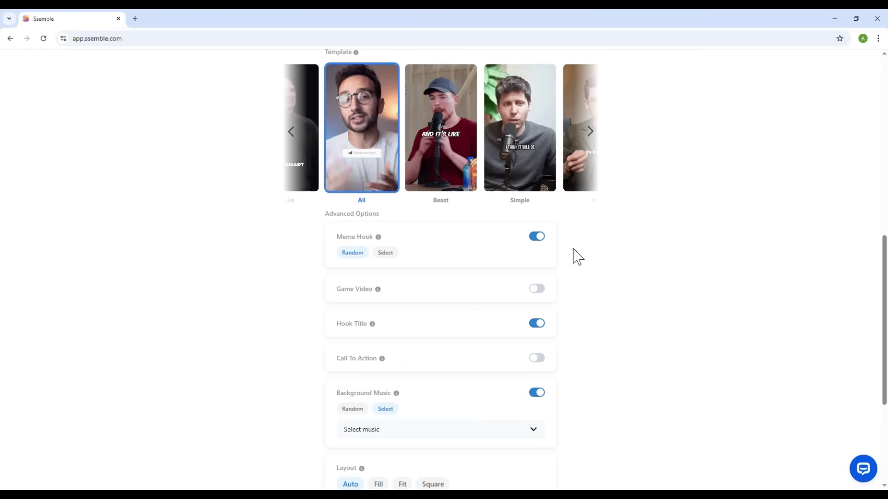
Turn off Meme Hook, Hook Title and Background Music
left_click(536, 239)
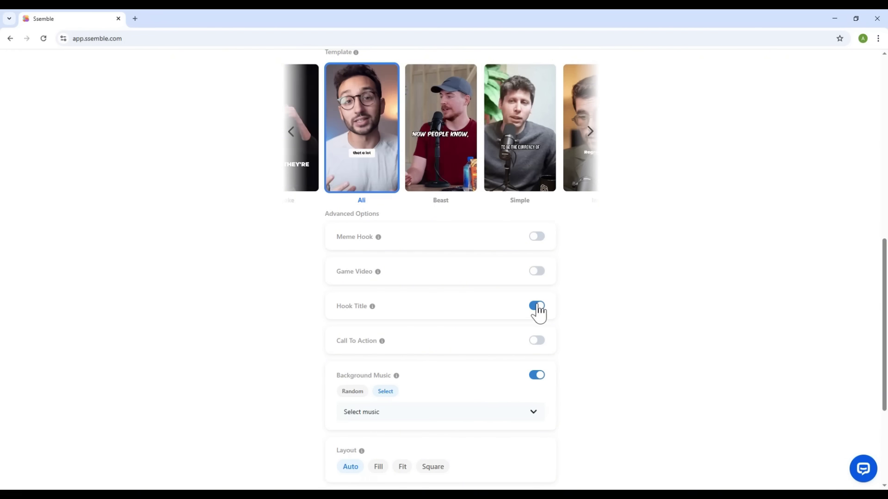
left_click(536, 308)
left_click(537, 377)
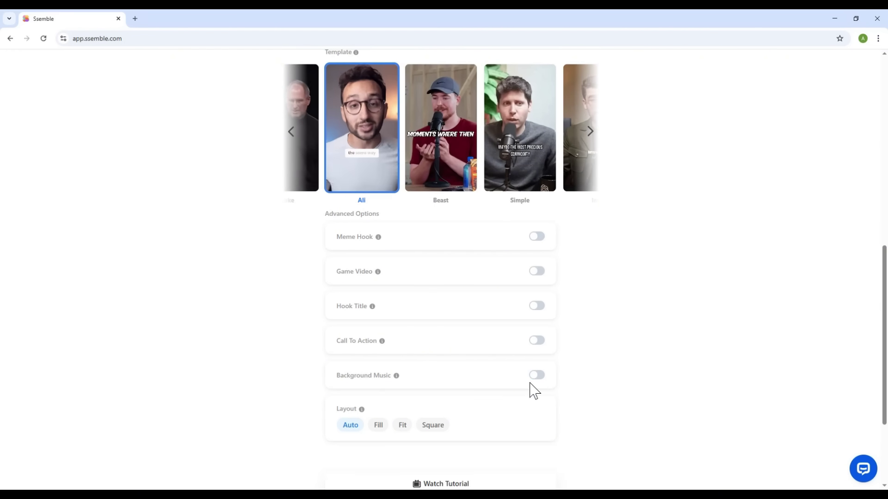
Preview the Layout options while leaving Layout on Auto
scroll(555, 361, "down", 1)
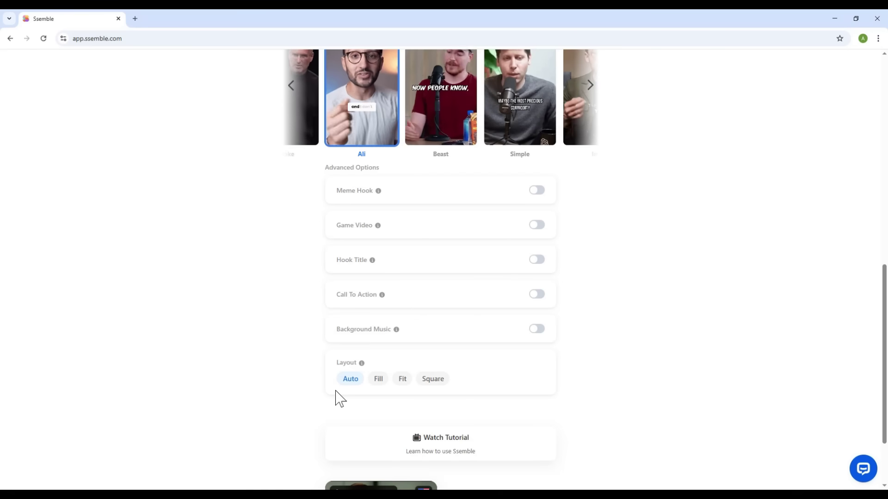
mouse_move(350, 389)
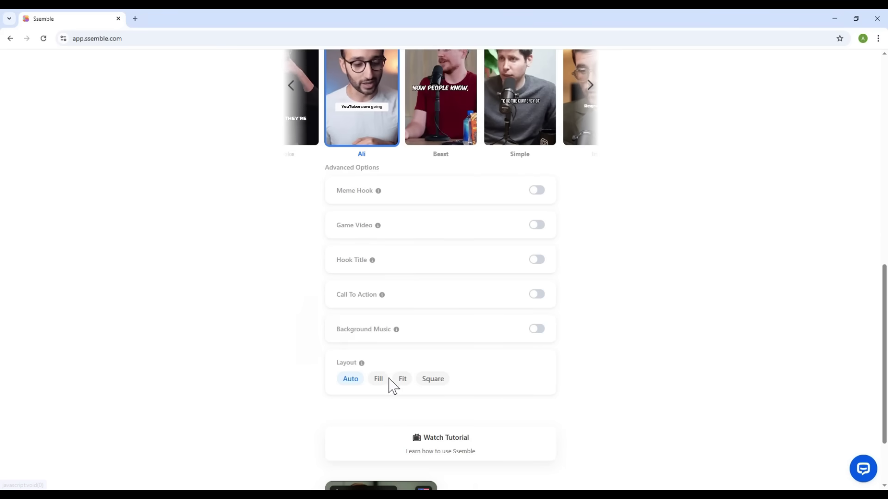
mouse_move(382, 388)
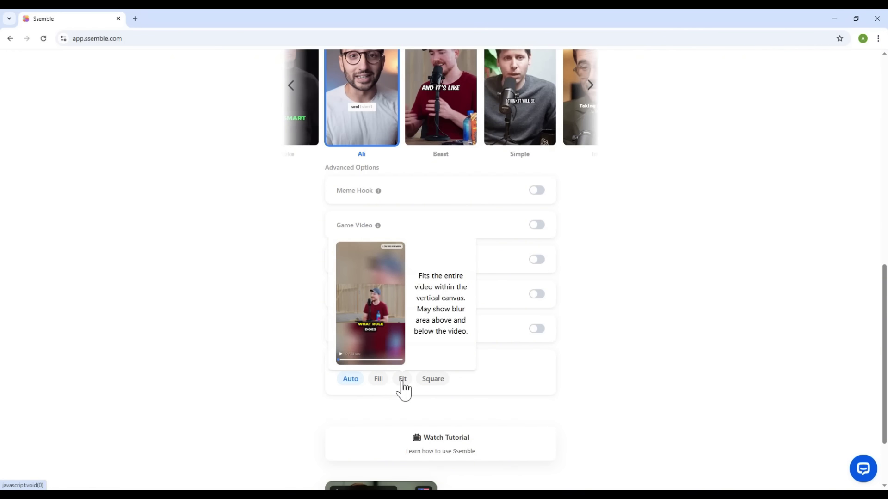
mouse_move(437, 390)
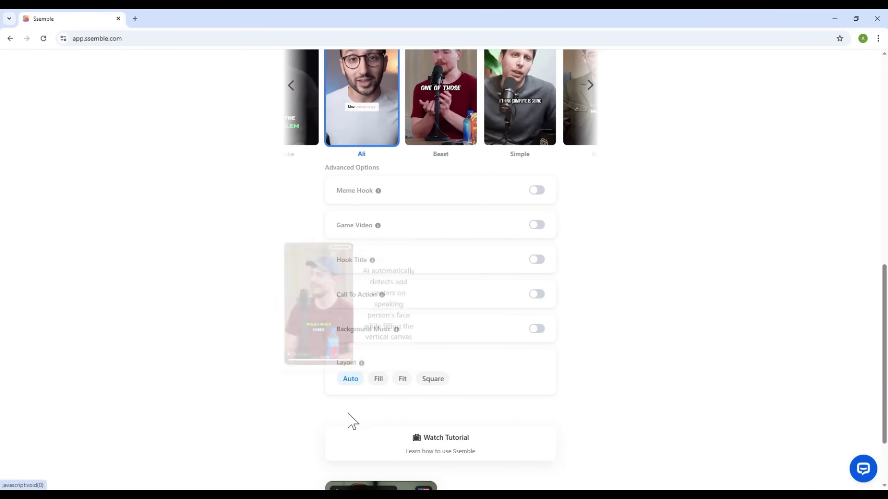
Try generating shorts from the YouTube link, then dismiss the upgrade-plan popup
scroll(390, 393, "down", 2)
scroll(571, 389, "up", 6)
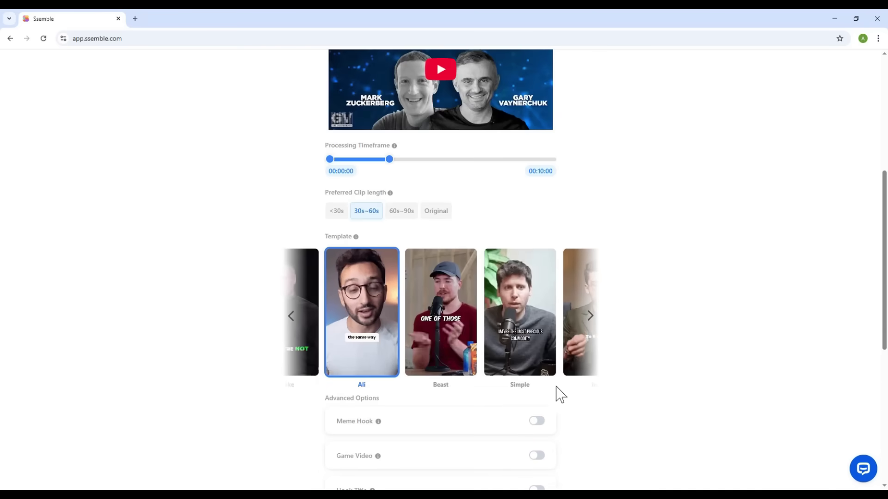
scroll(560, 395, "up", 5)
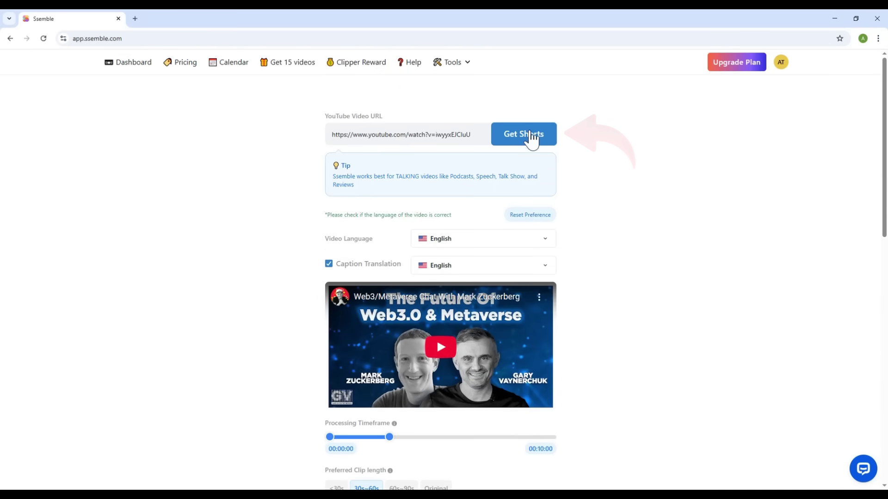
left_click(532, 138)
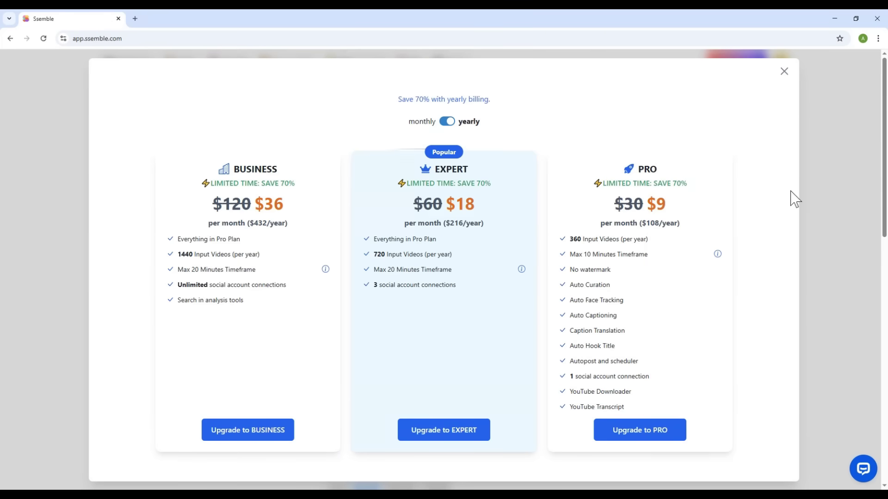
left_click(784, 71)
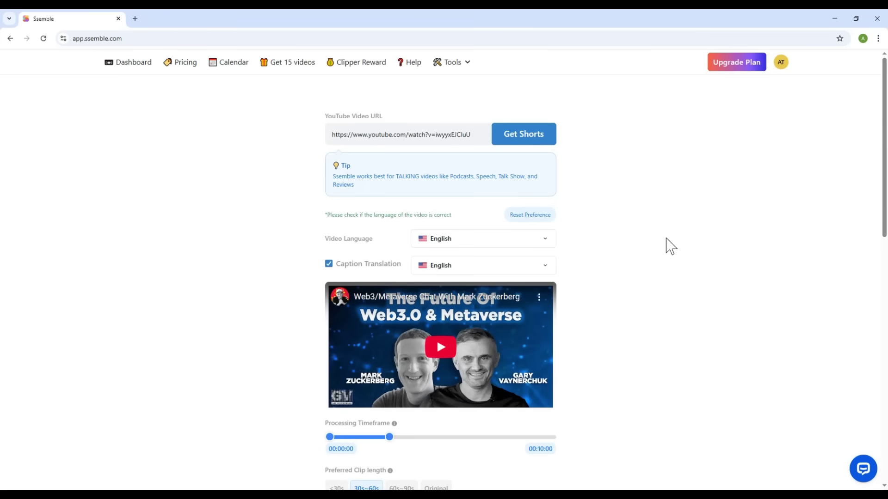
scroll(664, 268, "down", 12)
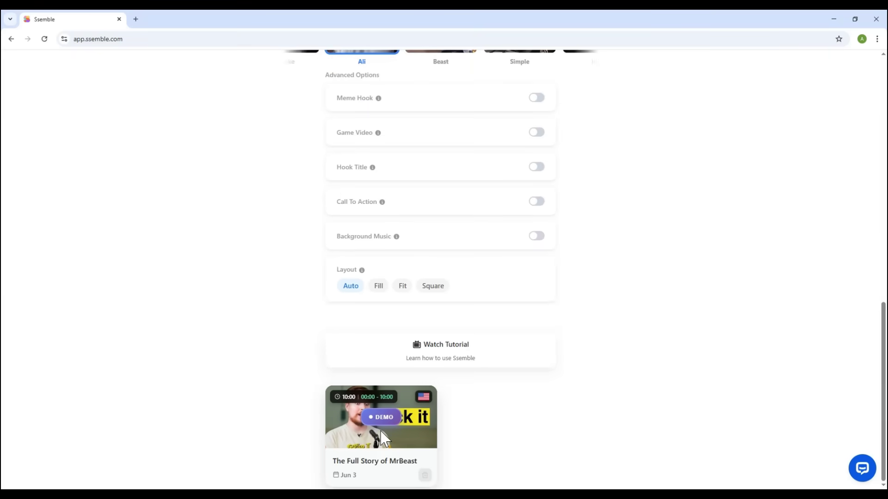
Open The Full Story of MrBeast demo project and scroll through its generated clips
left_click(381, 431)
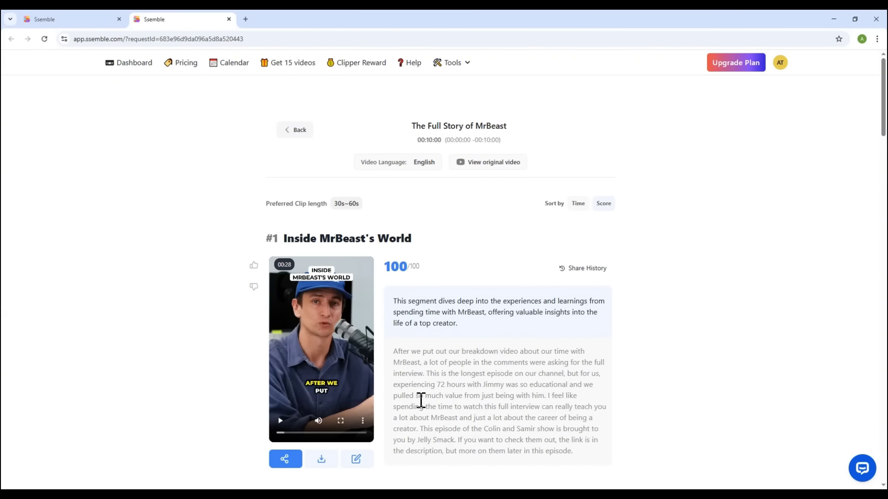
scroll(341, 263, "down", 3)
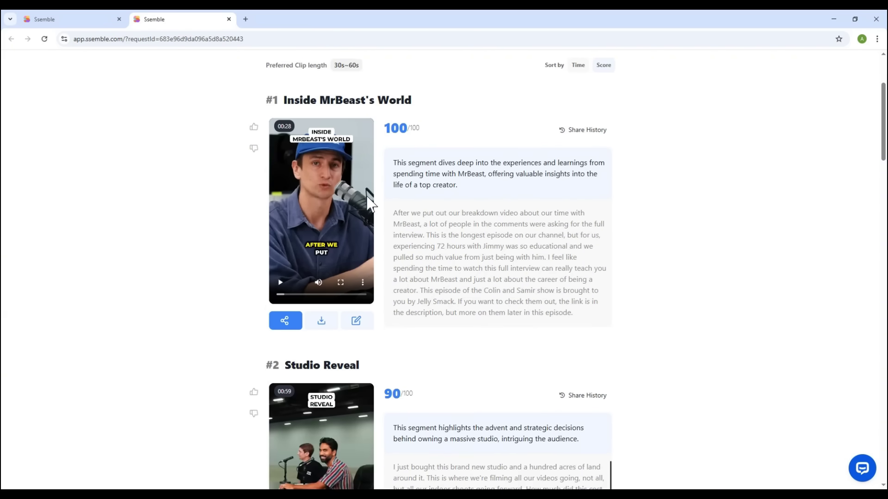
scroll(369, 230, "down", 13)
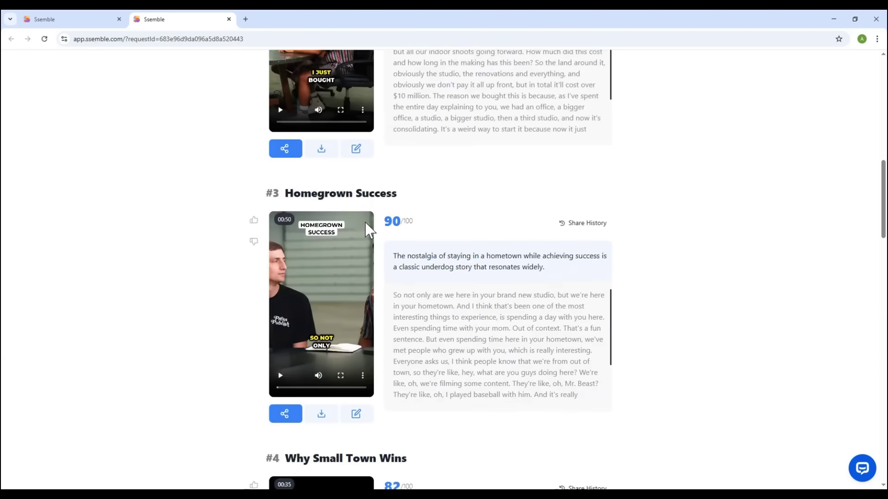
scroll(367, 229, "down", 15)
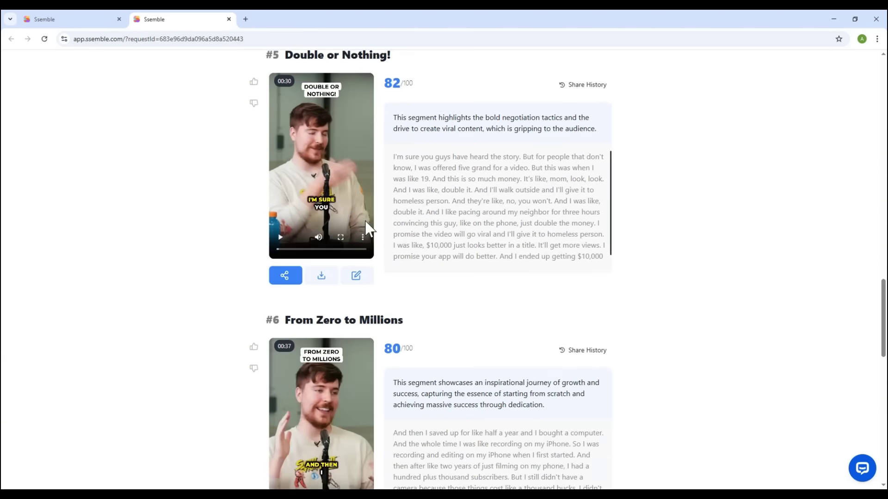
scroll(365, 222, "down", 11)
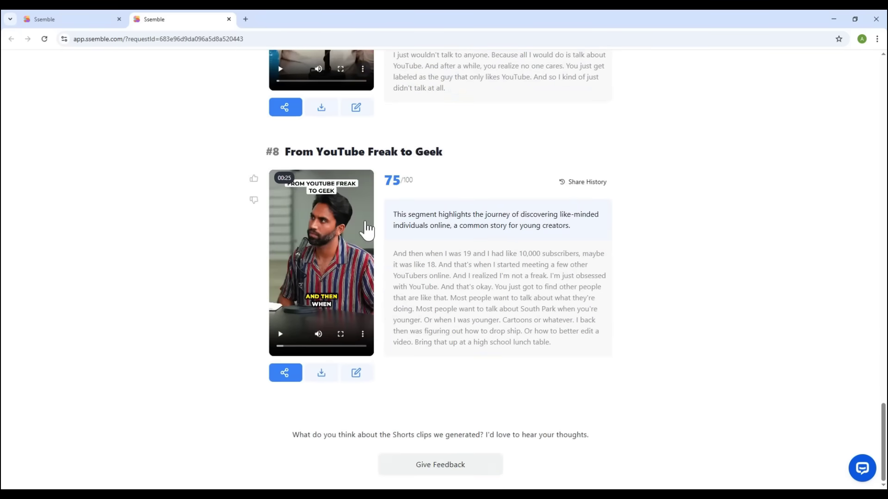
scroll(394, 275, "up", 6)
scroll(394, 275, "up", 20)
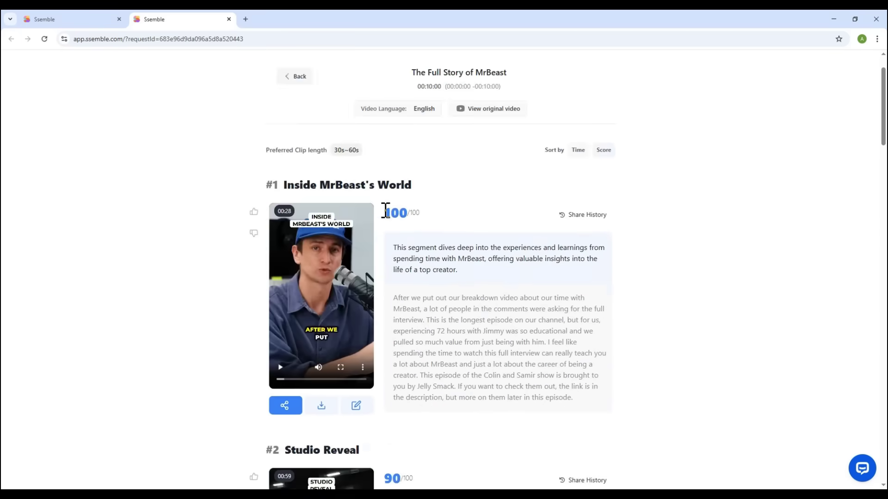
Highlight clip #1's 100/100 score, summary and transcript text, clearing each selection
left_click_drag(383, 214, 422, 213)
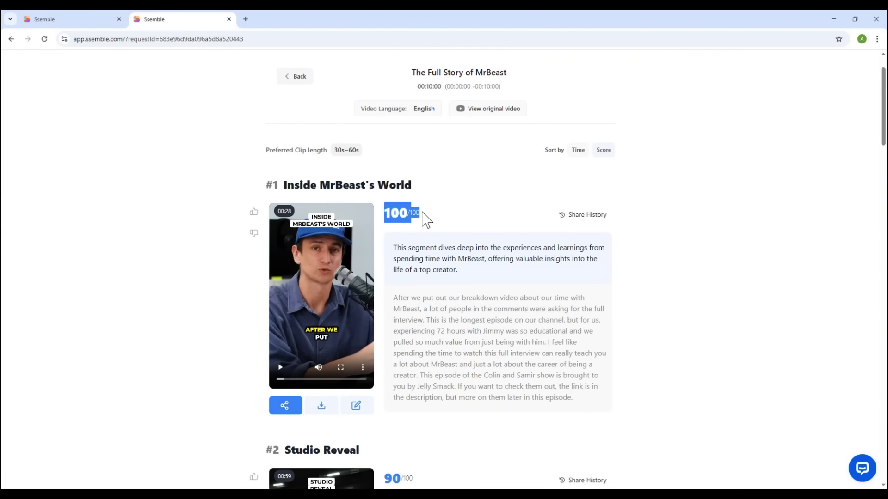
left_click(423, 212)
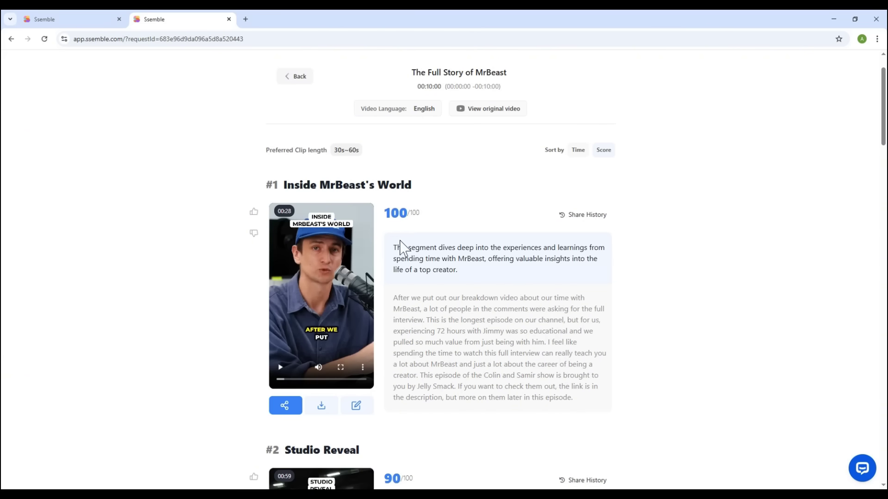
left_click_drag(467, 270, 401, 250)
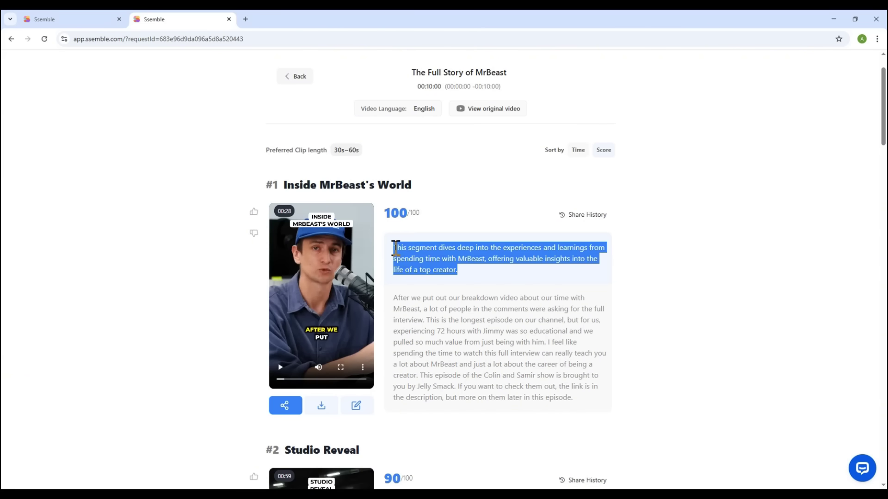
left_click(395, 249)
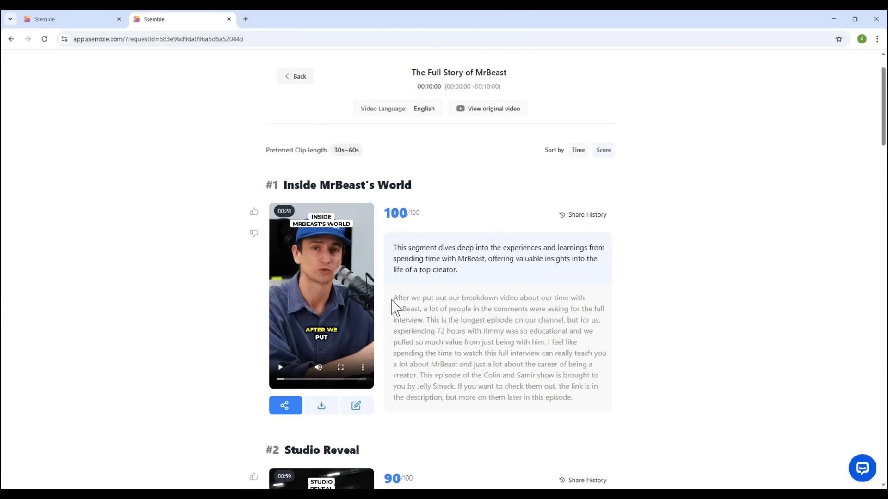
left_click_drag(390, 297, 576, 403)
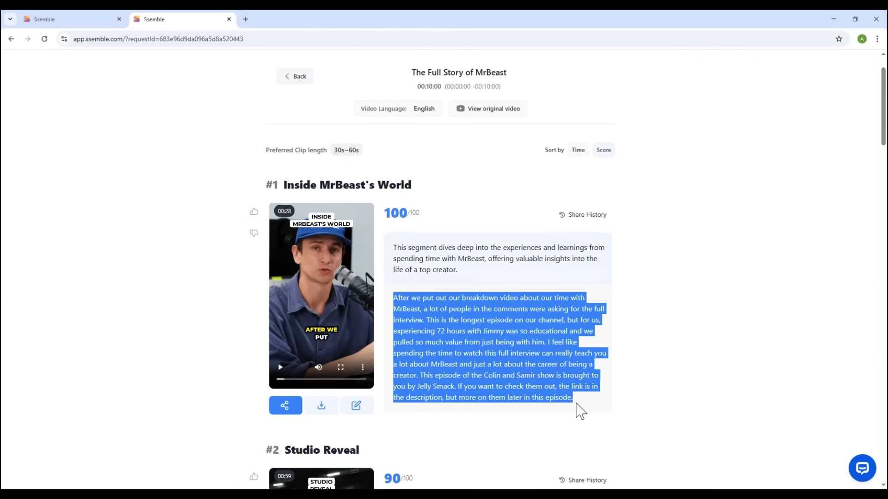
left_click(576, 404)
Scroll the list, highlighting the 100/100 score and clip #4's 82 score
scroll(415, 294, "down", 3)
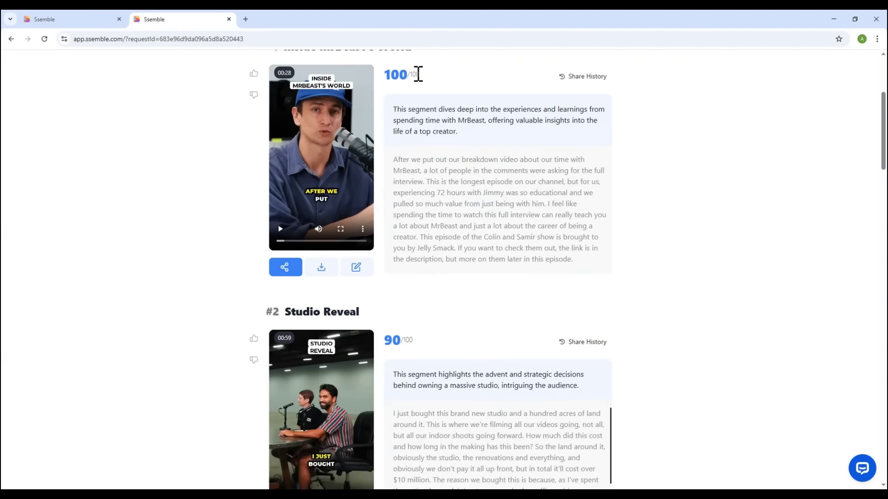
left_click_drag(414, 74, 387, 74)
left_click(387, 74)
scroll(393, 340, "down", 12)
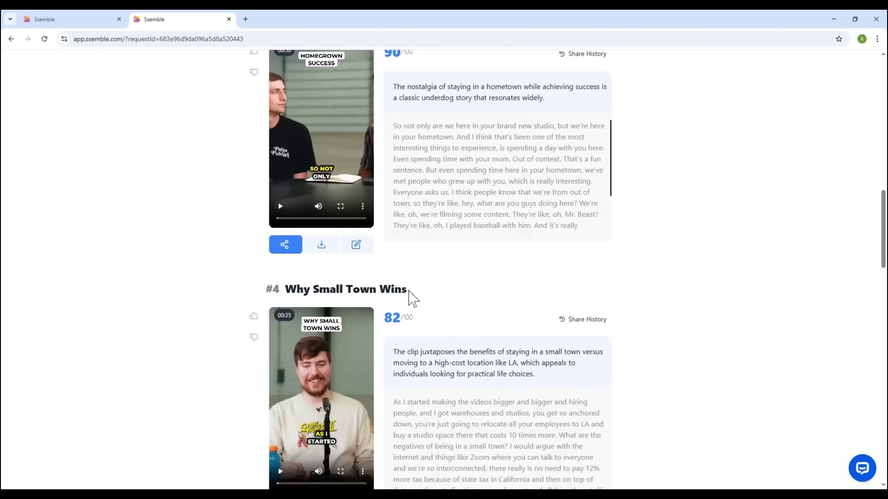
left_click_drag(389, 318, 452, 312)
left_click(452, 312)
scroll(442, 324, "down", 9)
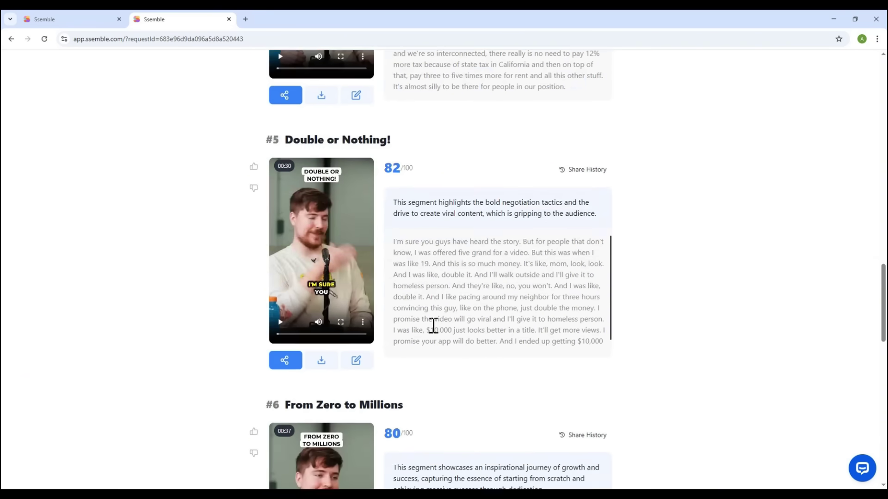
scroll(442, 332, "up", 20)
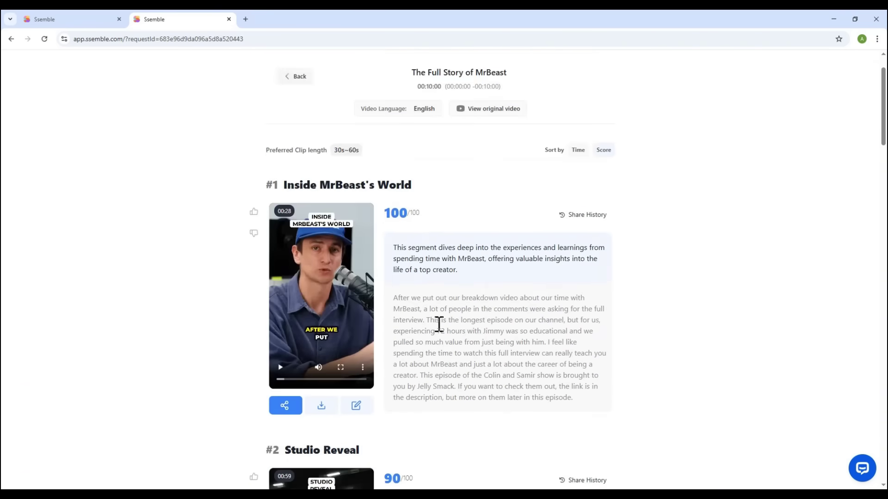
left_click(279, 368)
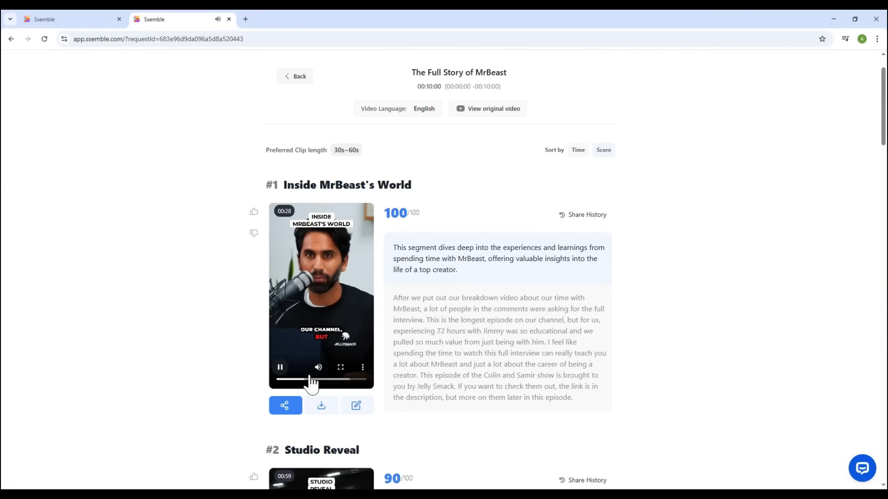
left_click(280, 368)
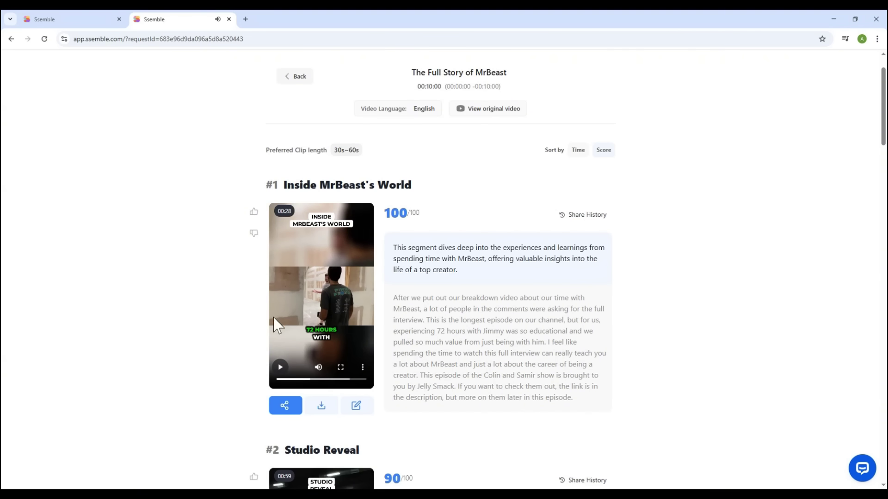
left_click(342, 379)
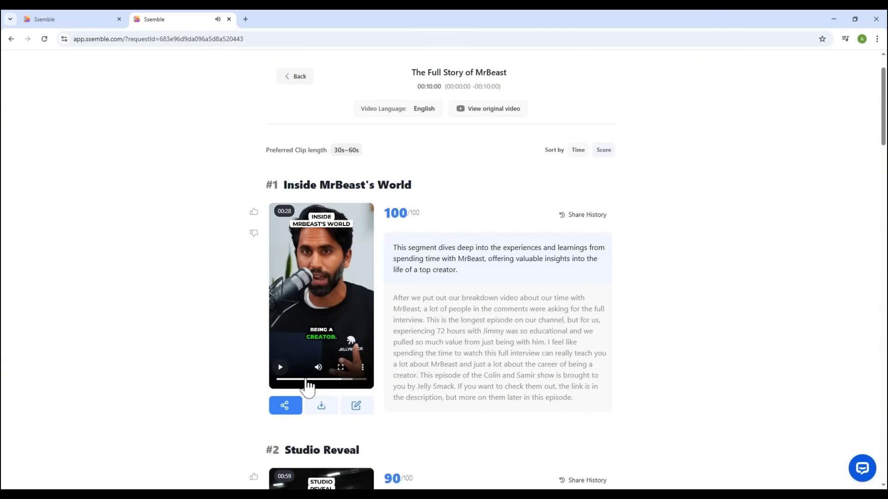
left_click(286, 409)
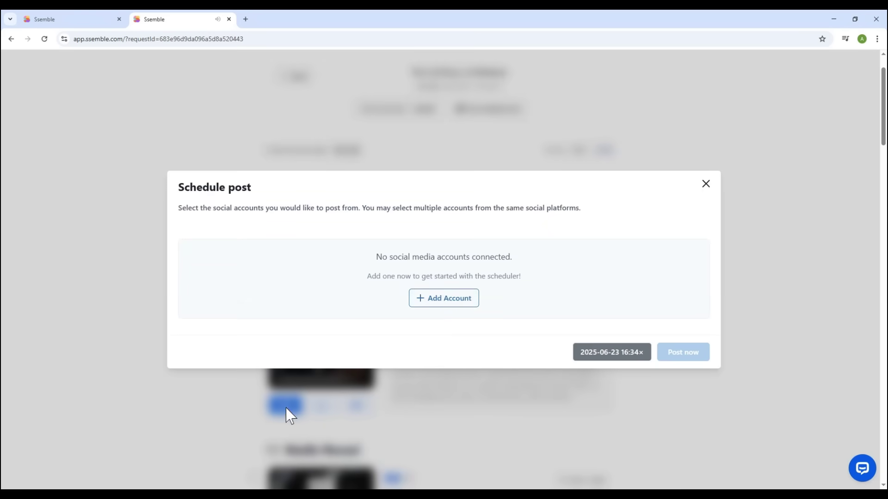
left_click(442, 303)
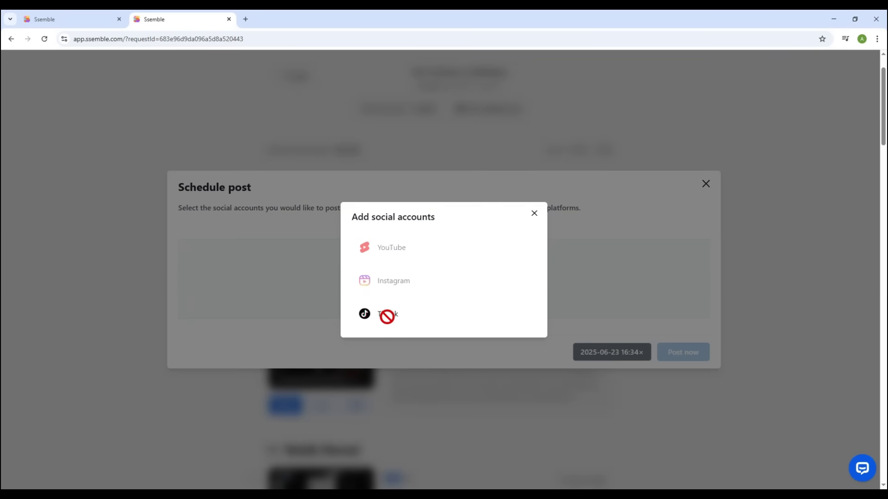
left_click(533, 214)
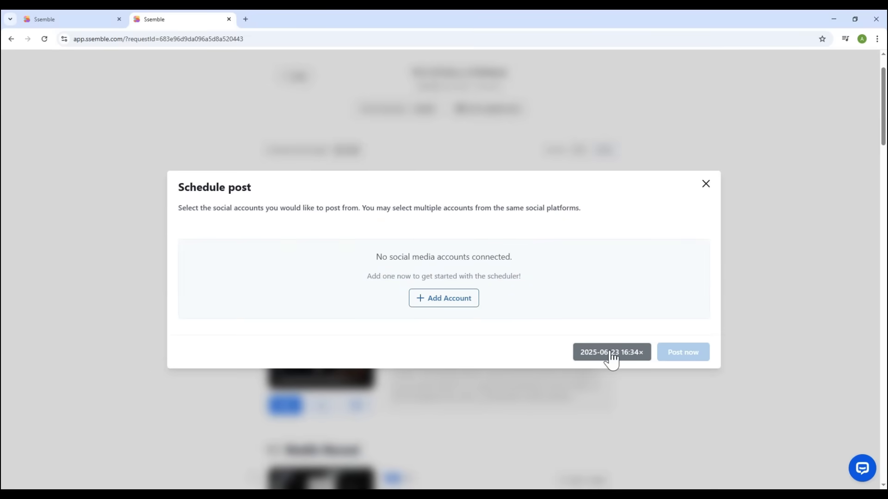
left_click(612, 356)
left_click(572, 326)
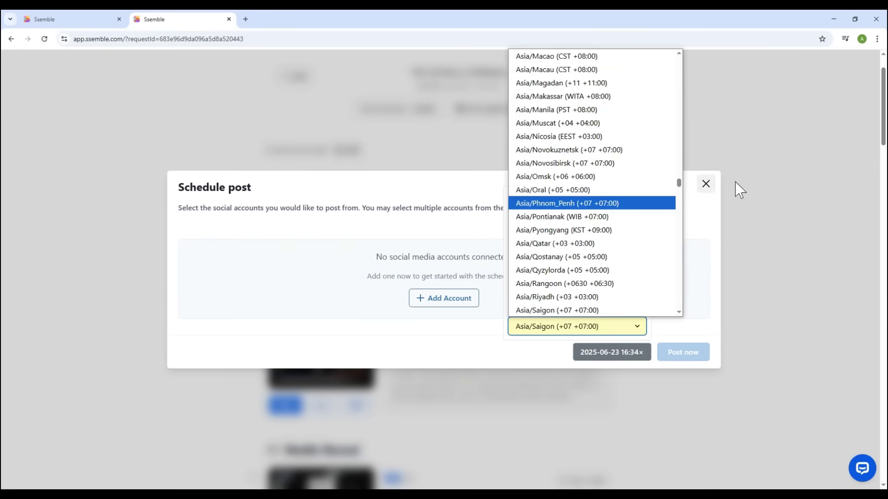
scroll(610, 199, "down", 10)
left_click(767, 247)
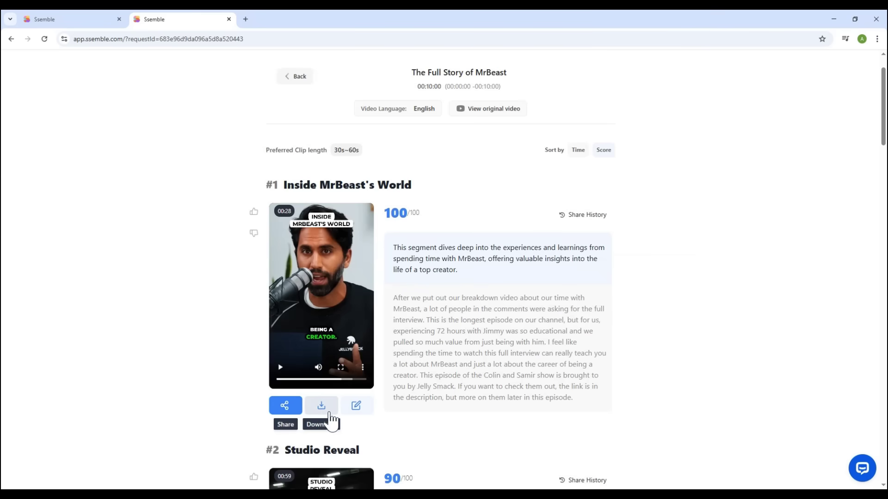
Open clip #1 in the transcript Cut view and look over its transcript
left_click(357, 407)
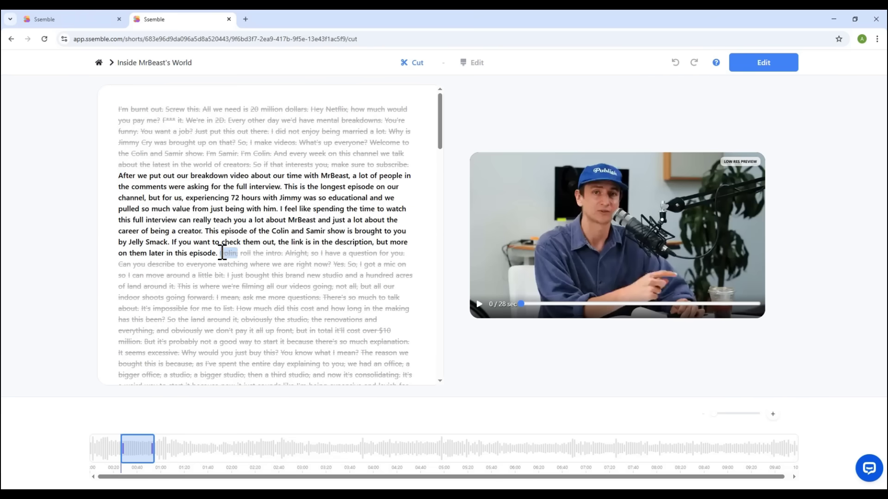
left_click_drag(440, 123, 451, 204)
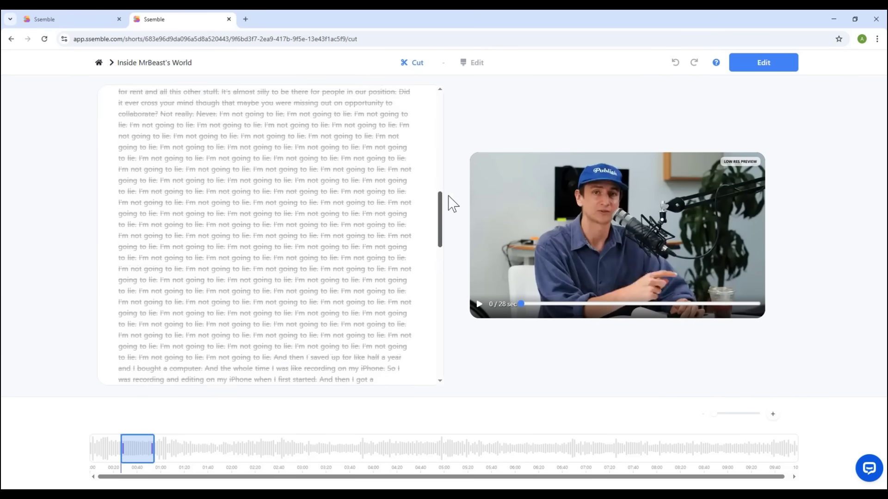
scroll(416, 204, "up", 10)
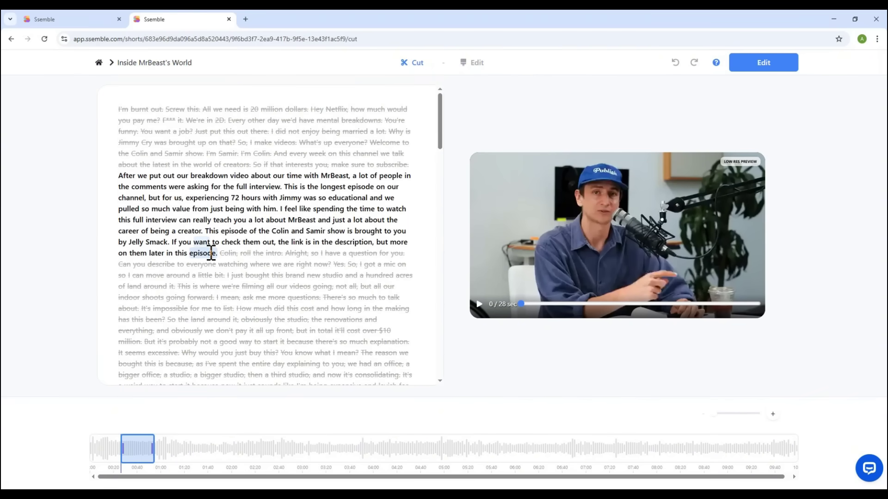
Keep the passage after the kept paragraph struck out, and extend the clip to end at 'Colin, roll the intro.'
left_click_drag(228, 253, 327, 264)
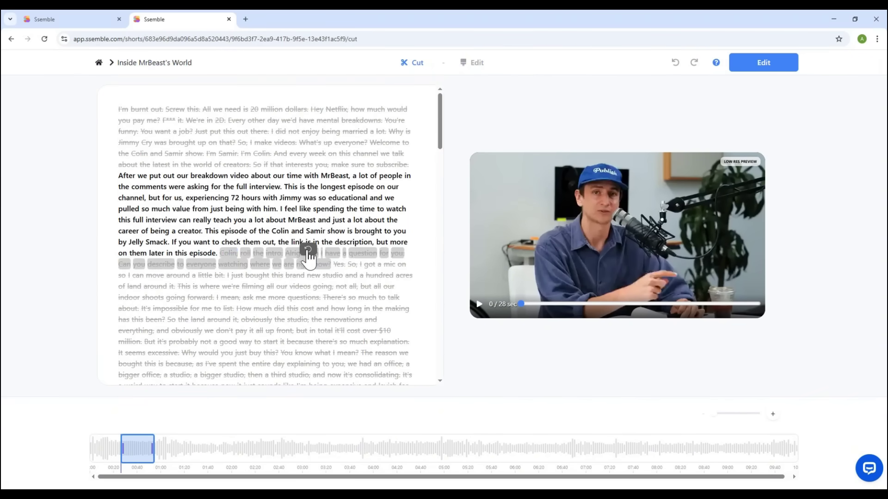
left_click(307, 260)
left_click_drag(223, 254, 329, 264)
left_click(314, 252)
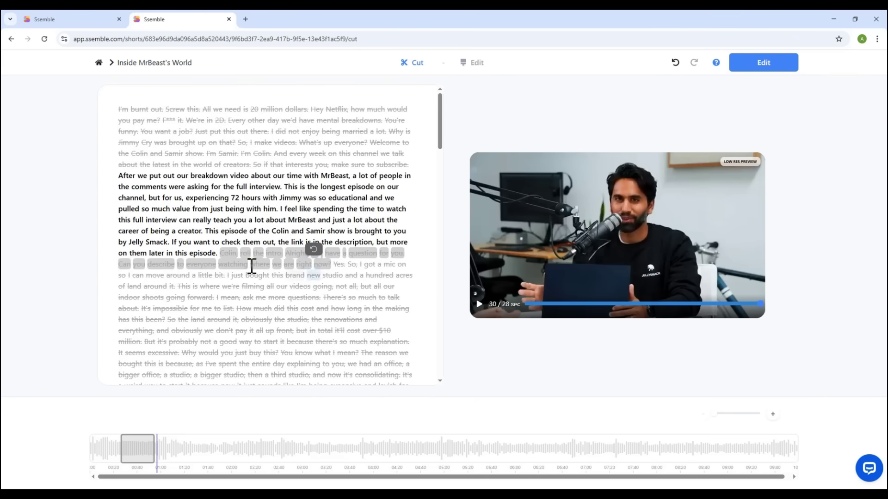
left_click(133, 448)
mouse_move(153, 447)
left_mouse_down()
mouse_move(171, 448)
mouse_move(163, 449)
left_mouse_up()
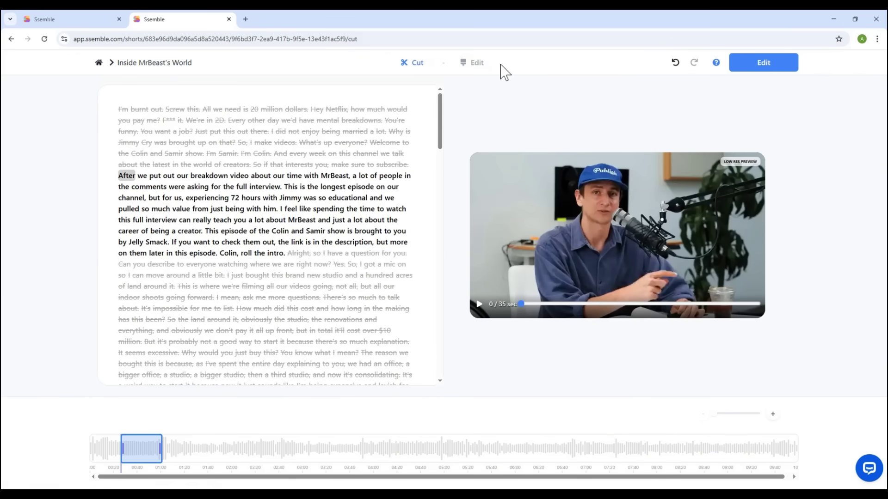
In the Edit panel, try the KARAOKE and SIMPLE caption presets, then return to the original preset
left_click(480, 65)
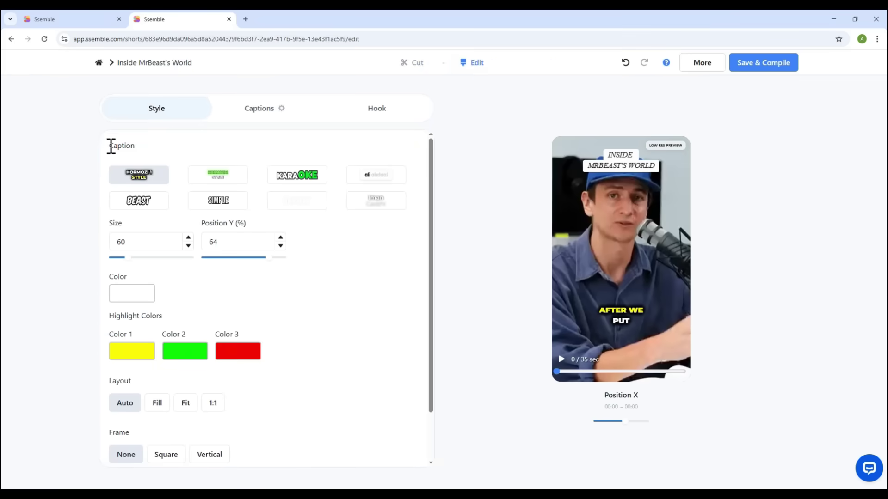
left_click(259, 114)
left_click(387, 113)
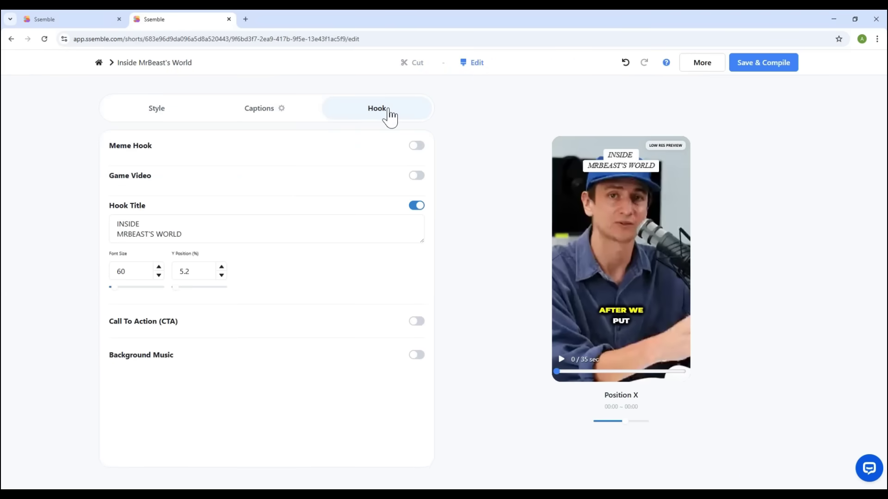
left_click(147, 115)
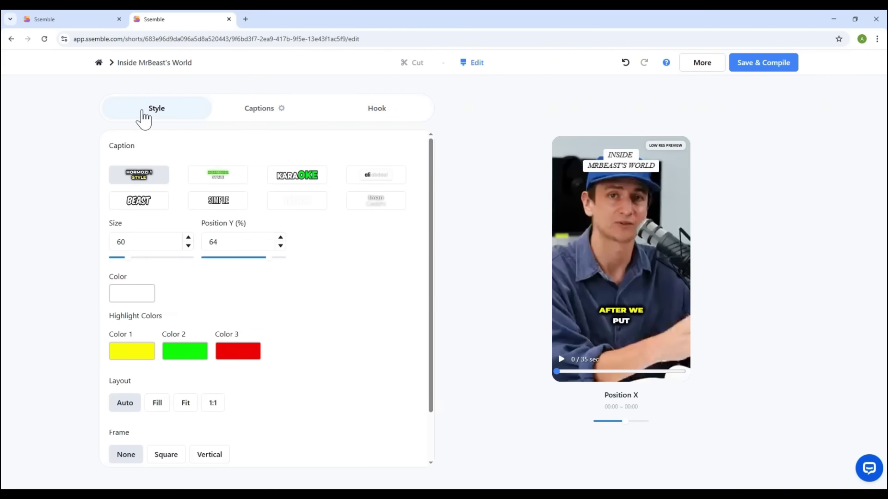
left_click(216, 178)
left_click(298, 187)
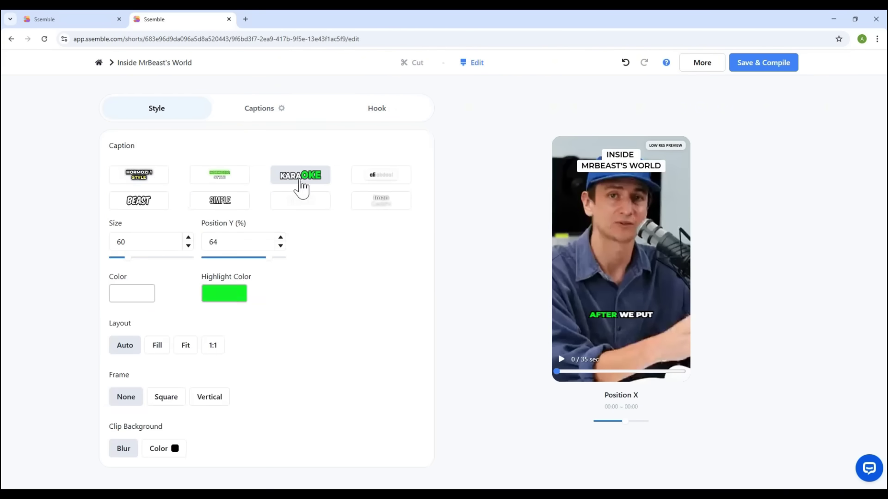
left_click(376, 176)
left_click(226, 201)
left_click(139, 175)
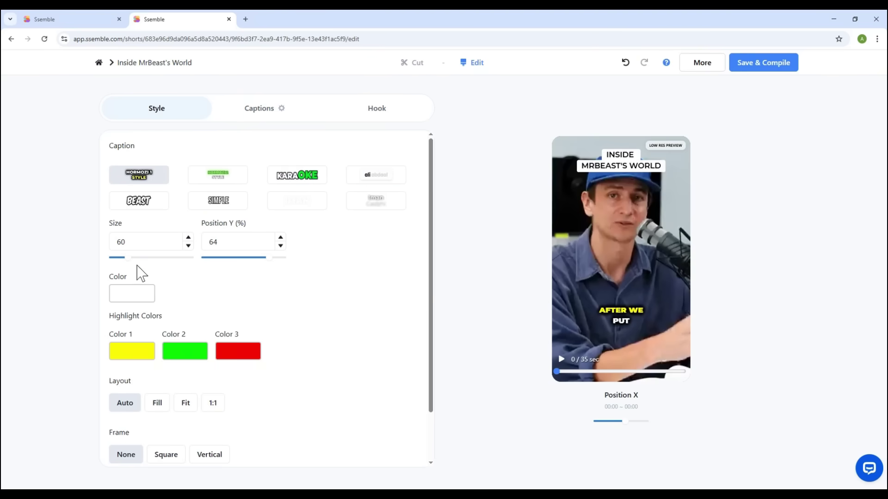
Set caption size to 71 and Position Y to 59%, keeping the text white
left_click(138, 258)
left_click(135, 258)
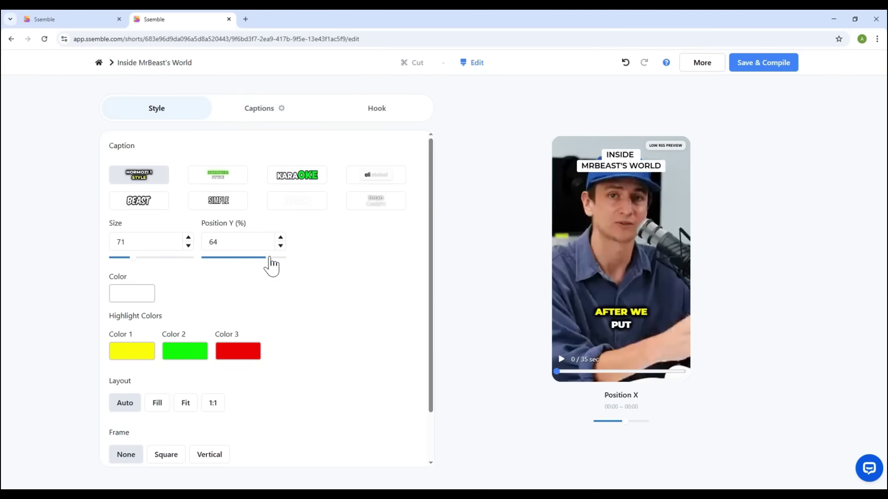
mouse_move(269, 258)
left_mouse_down()
mouse_move(228, 259)
mouse_move(265, 259)
left_mouse_up()
left_click(130, 294)
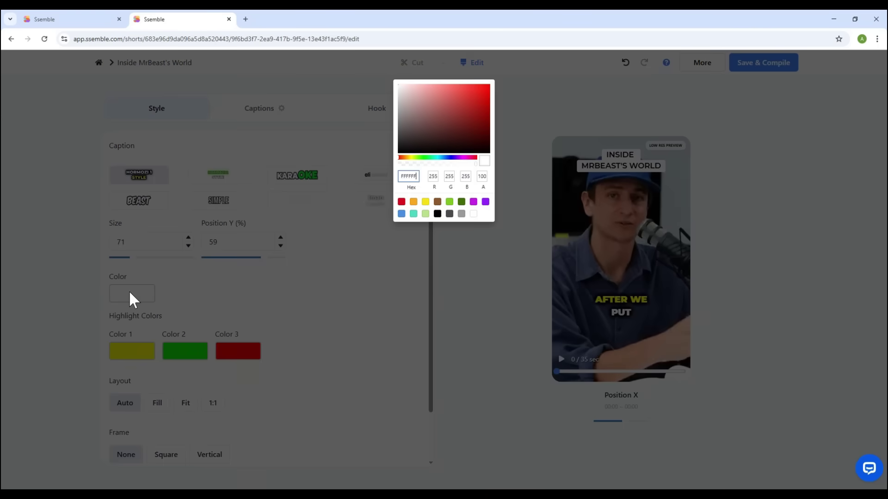
left_click(128, 290)
Try the Fill, Fit and 1:1 layouts, then settle back on Auto layout
scroll(215, 329, "down", 1)
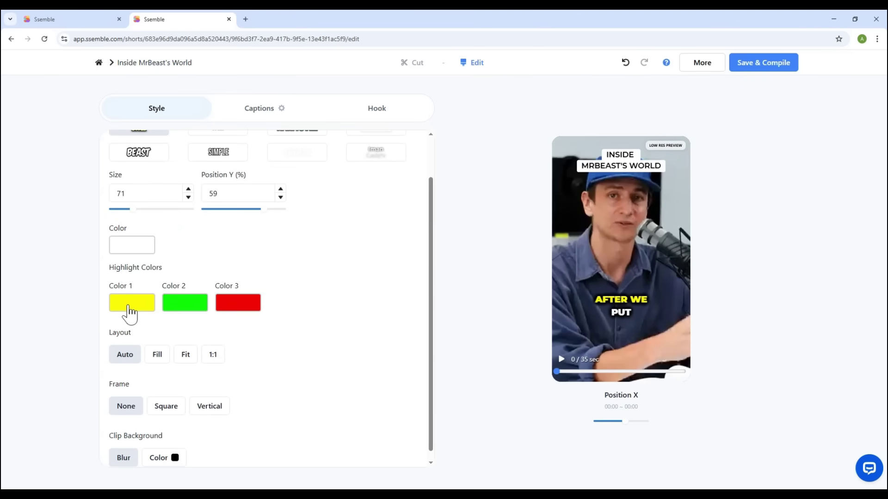
scroll(316, 301, "down", 1)
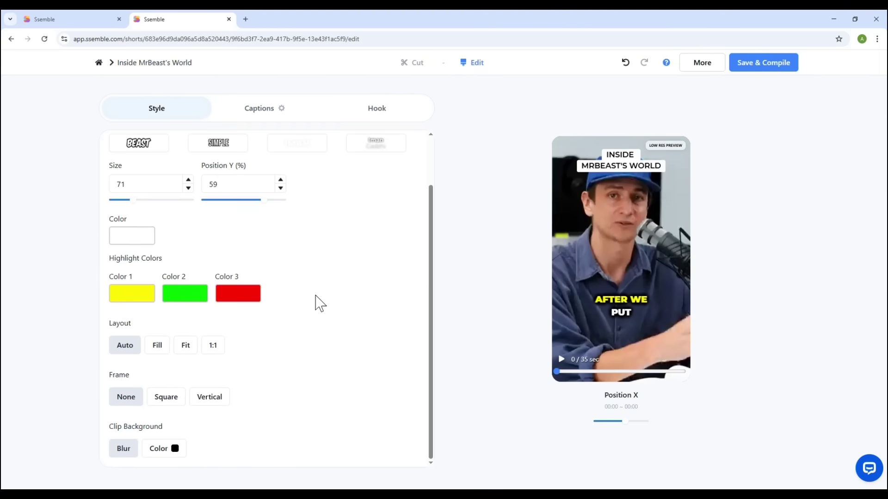
left_click(157, 350)
left_click(186, 353)
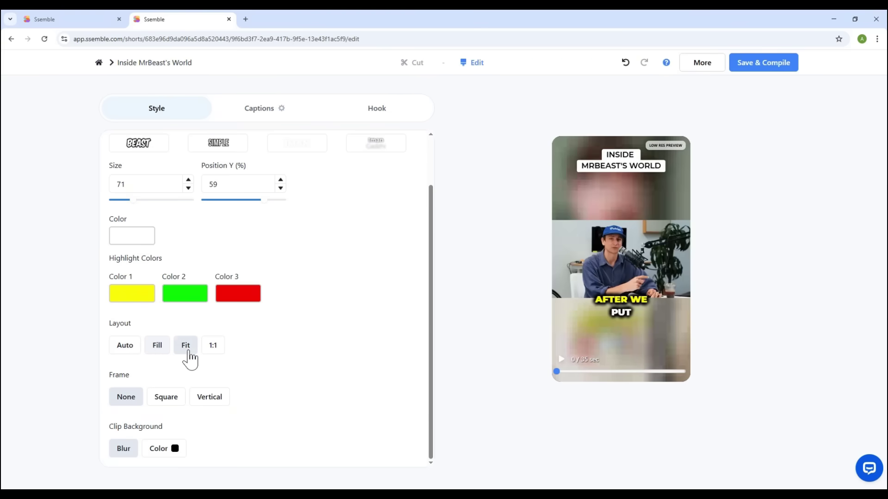
left_click(213, 351)
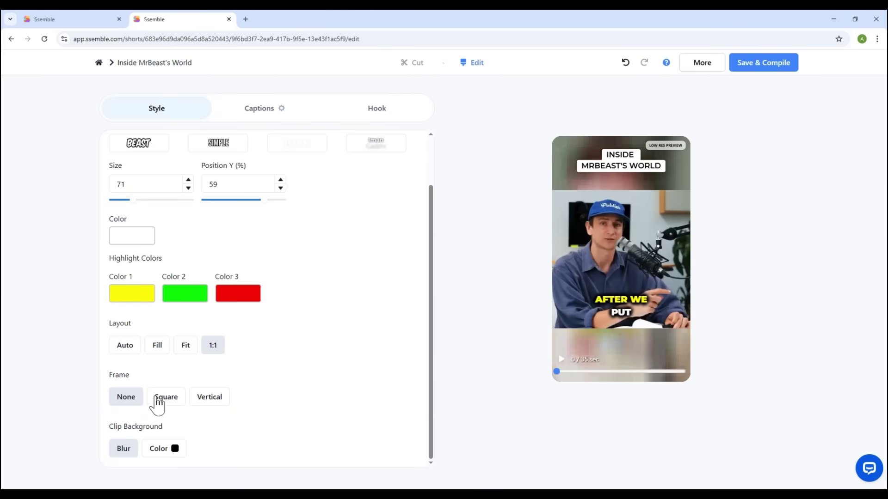
left_click(128, 351)
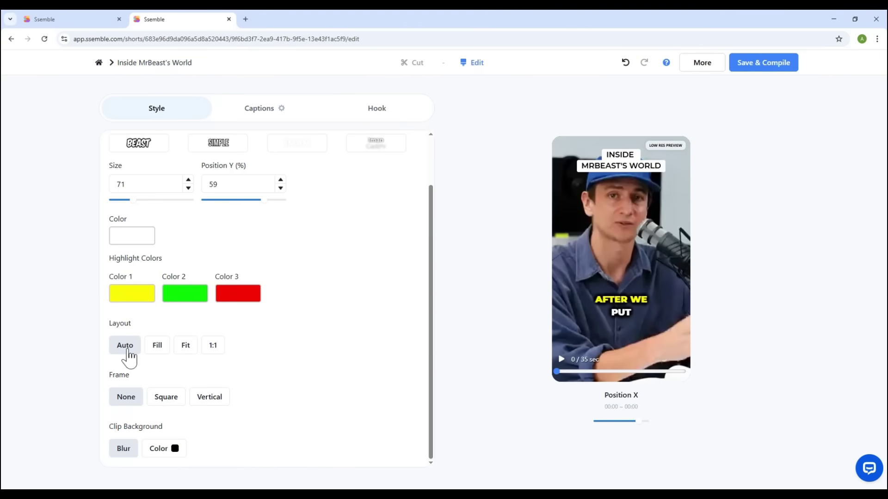
Test a frame and a solid background, ending with Frame None and a Blur background
left_click(166, 406)
left_click(126, 398)
left_click(175, 453)
left_click(130, 454)
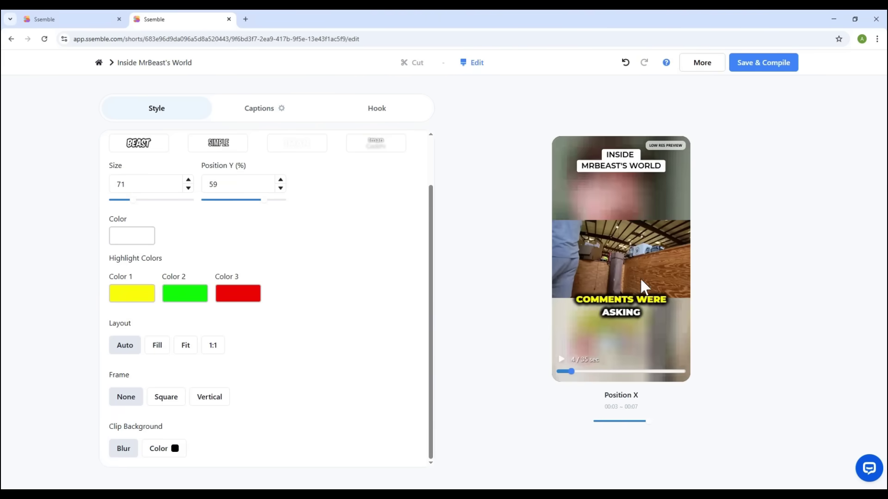
scroll(416, 357, "up", 3)
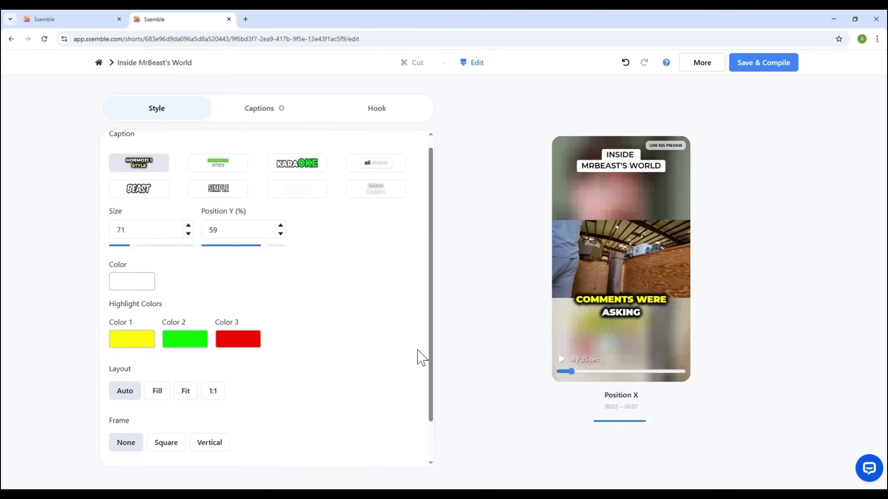
left_click(251, 110)
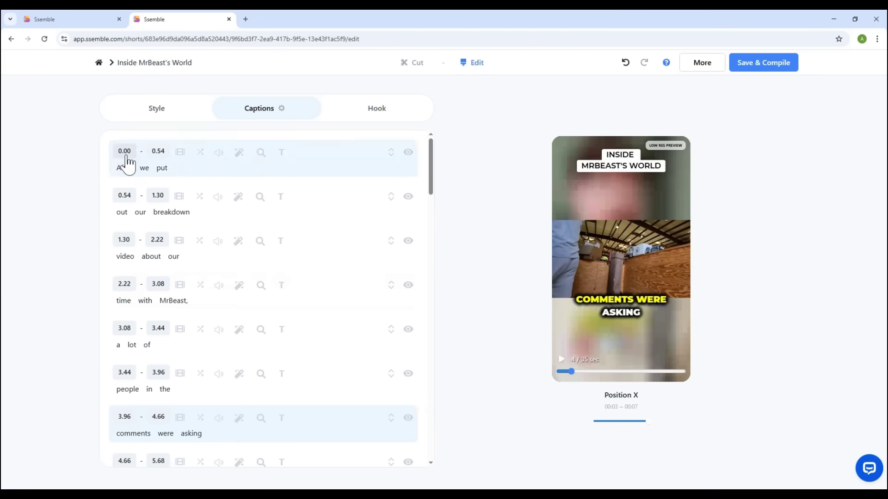
left_click(312, 172)
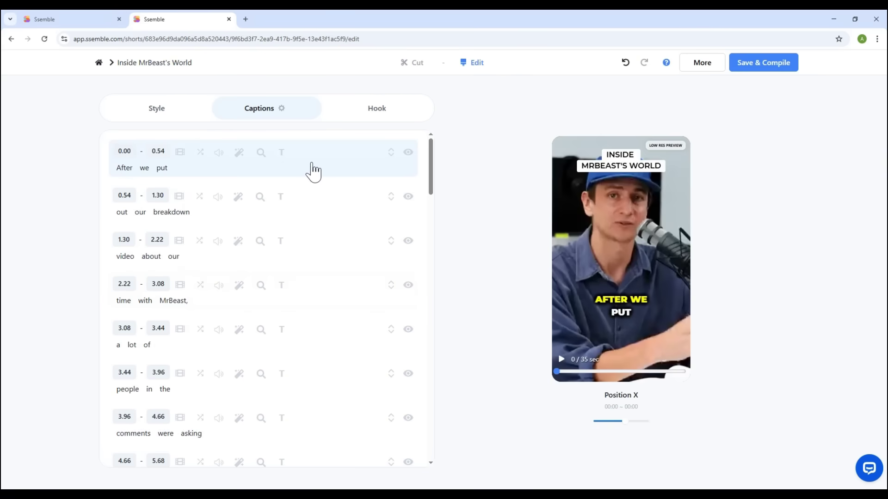
left_click(181, 154)
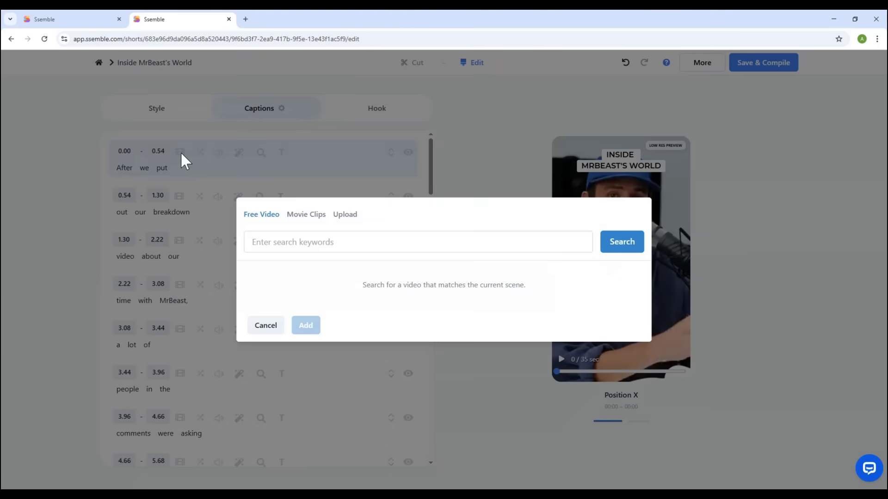
left_click(182, 154)
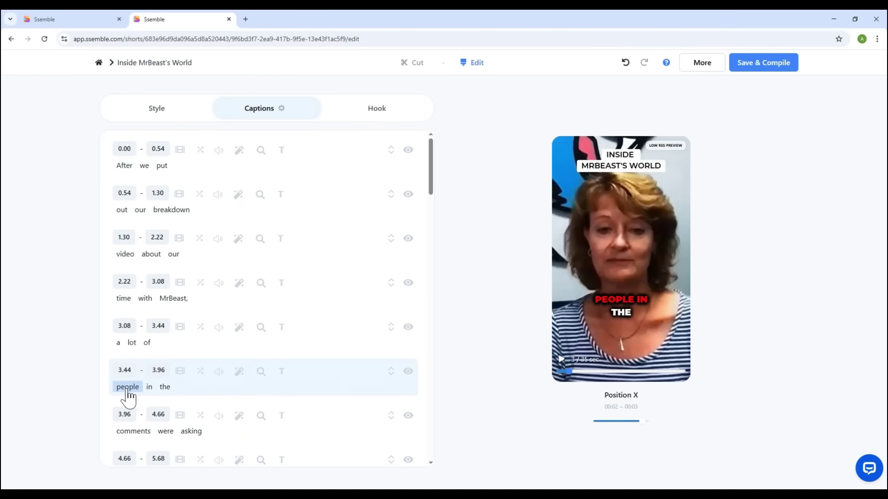
left_click(180, 372)
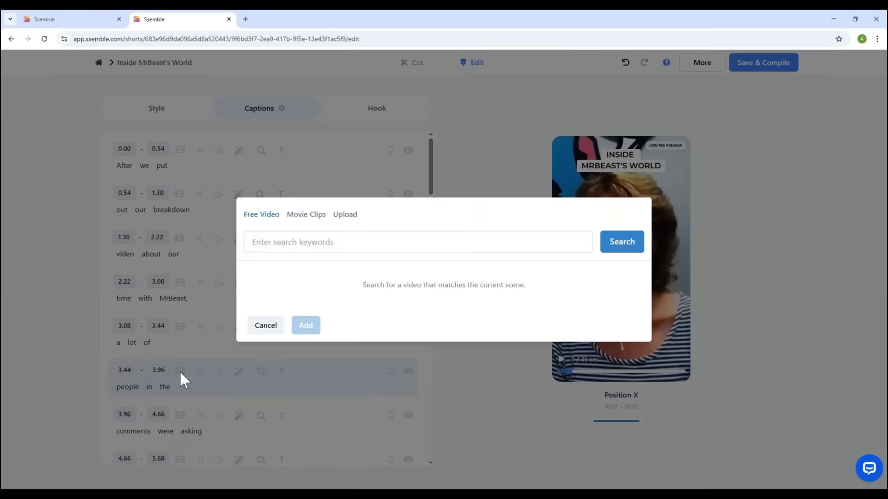
left_click(291, 240)
type("people")
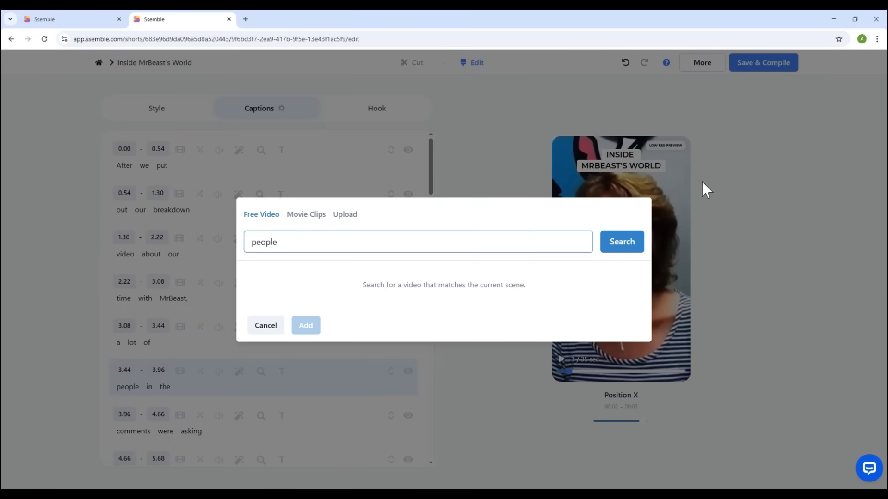
left_click(620, 247)
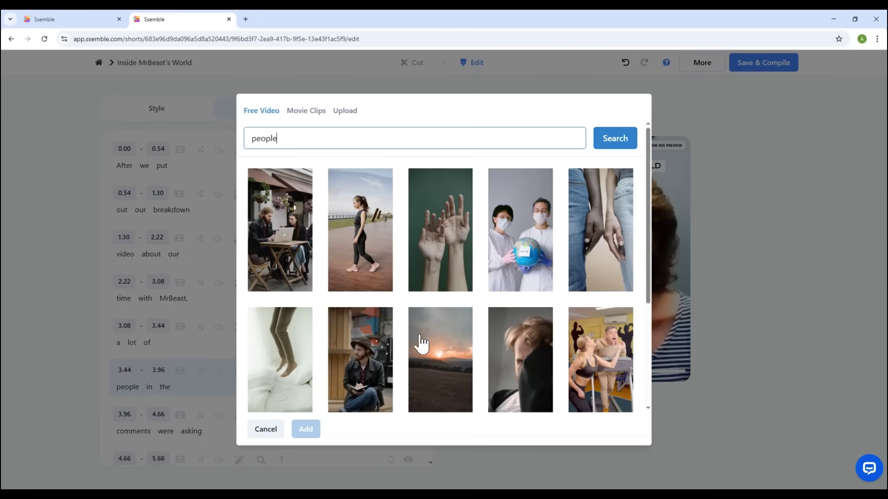
left_click(277, 249)
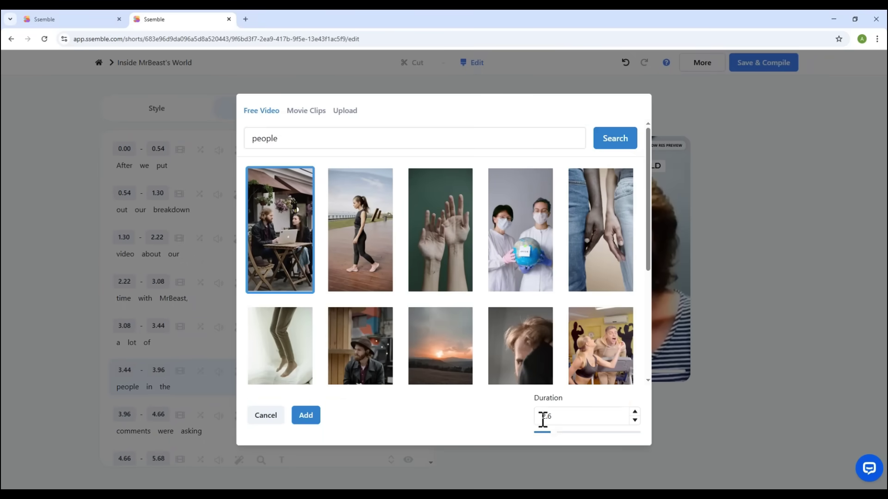
left_click(264, 418)
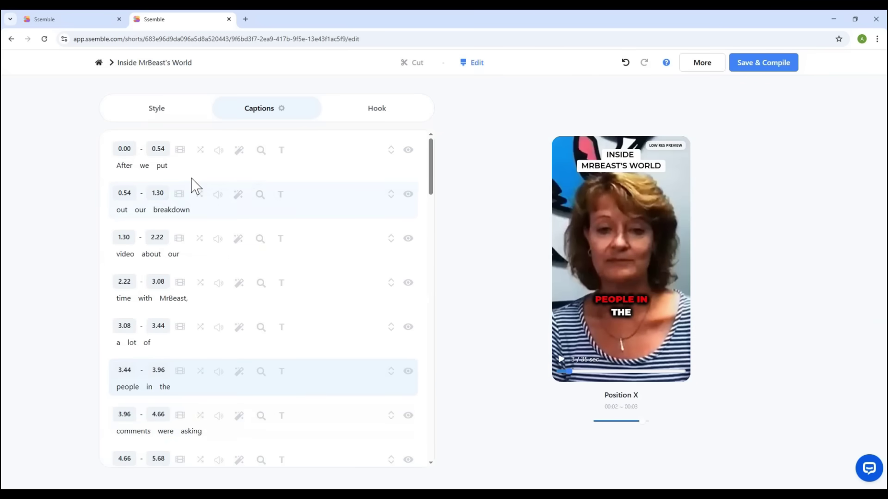
Preview transitions and sound effects for the first caption without applying any
left_click(200, 155)
left_click(276, 194)
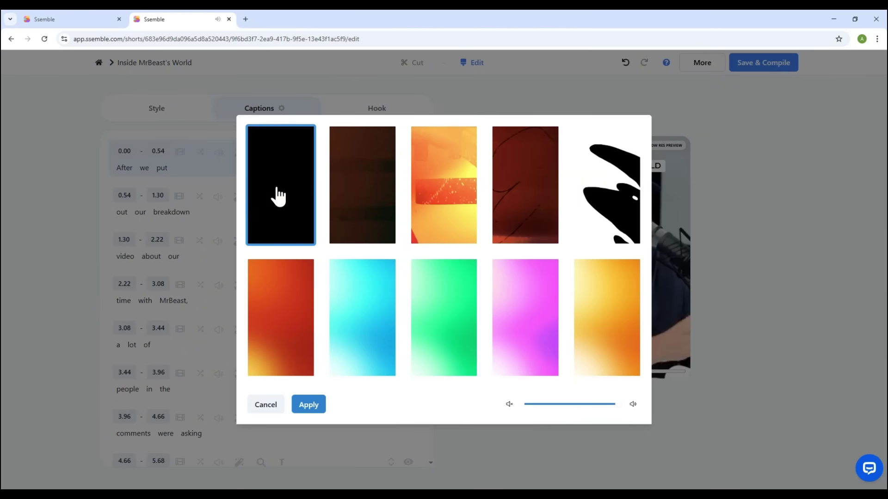
left_click(343, 193)
left_click(601, 197)
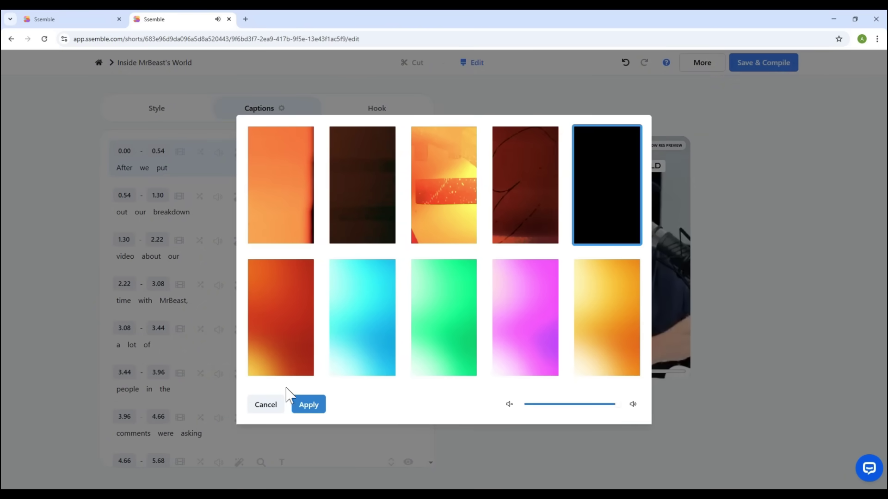
left_click(267, 406)
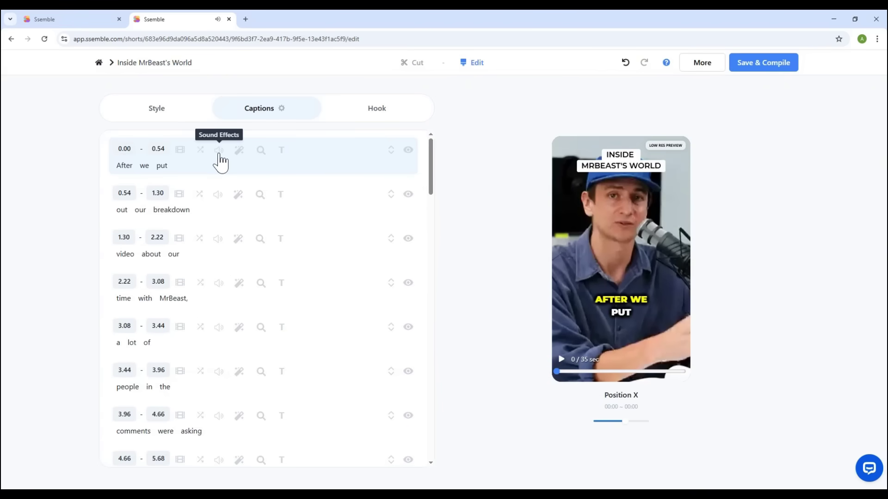
left_click(219, 152)
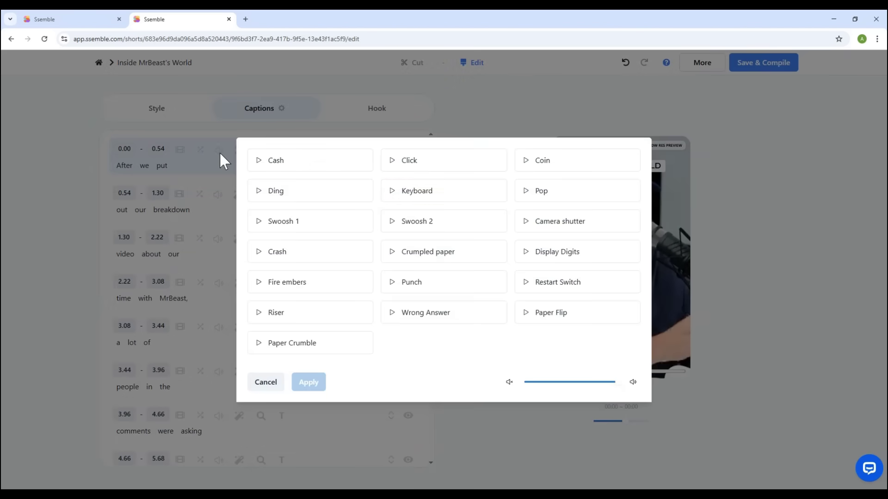
key("Escape")
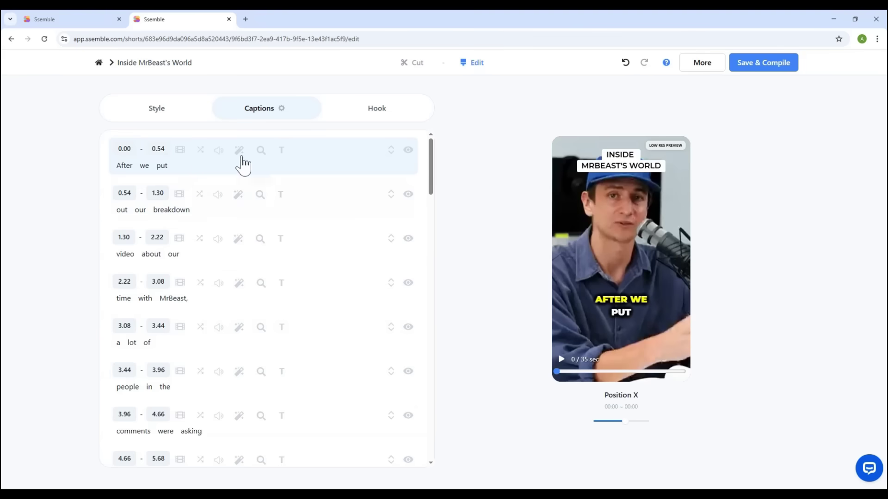
Browse the falling coins, fire border and falling money effects, then cancel without adding one
left_click(239, 153)
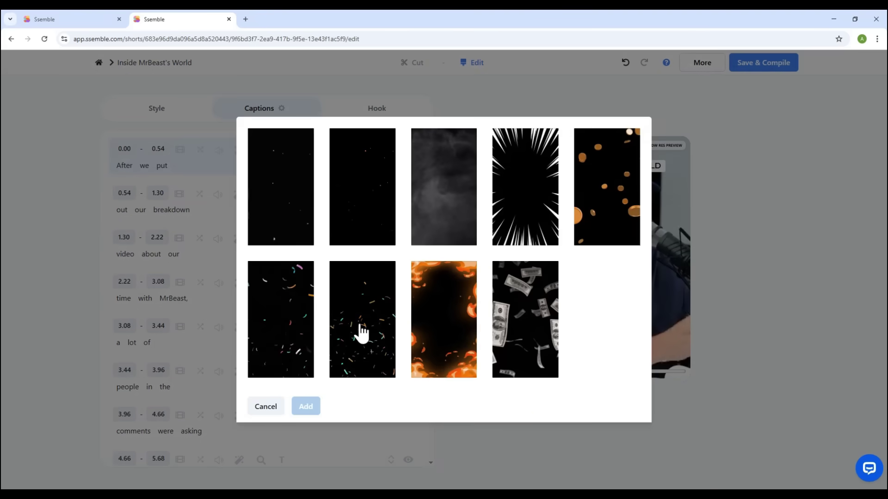
left_click(615, 159)
left_click(450, 301)
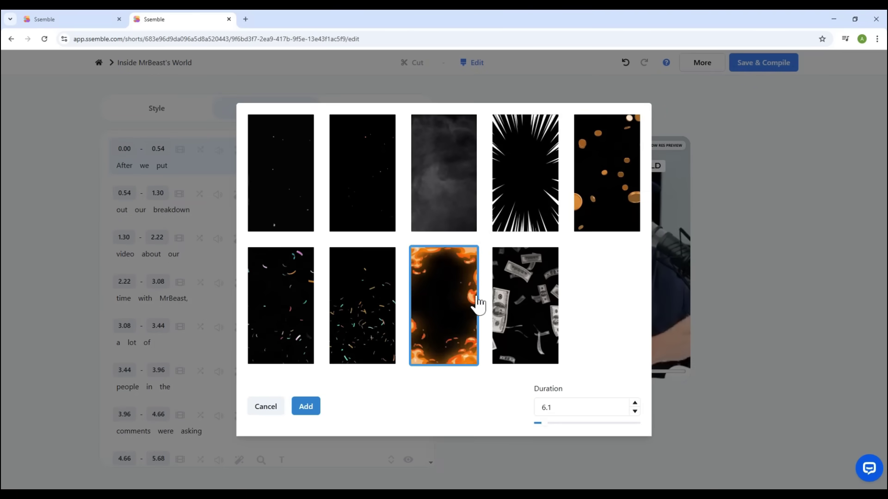
left_click(513, 298)
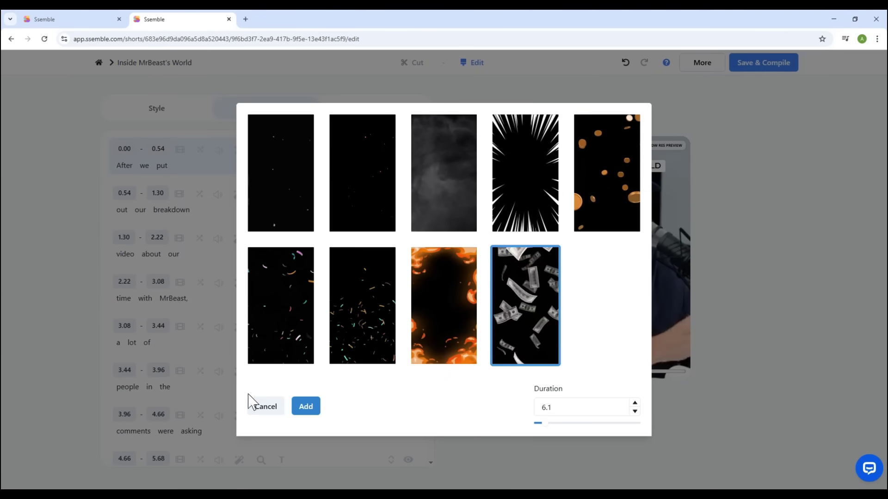
left_click(266, 407)
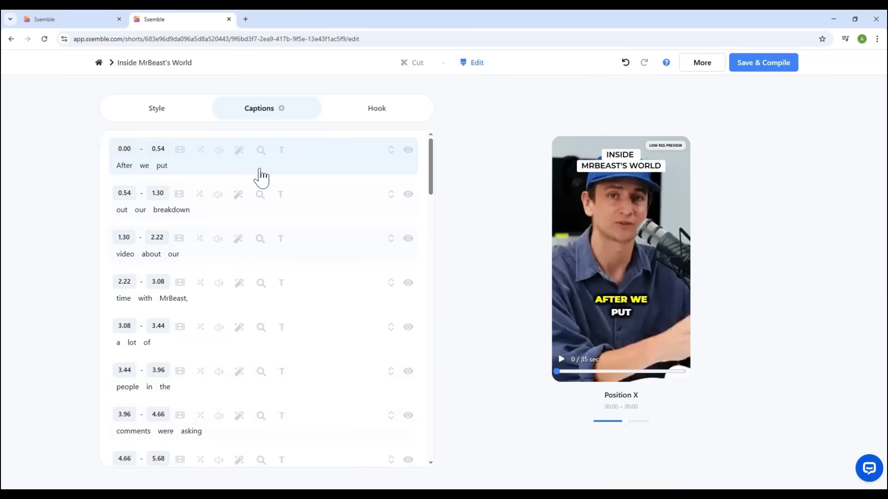
Zoom the video in at the first caption line, then back out
left_click(260, 149)
left_click(240, 171)
left_click(261, 151)
left_click(244, 171)
Apply the left highlight caption style to the first line, then hide and reshow the second line
left_click(282, 150)
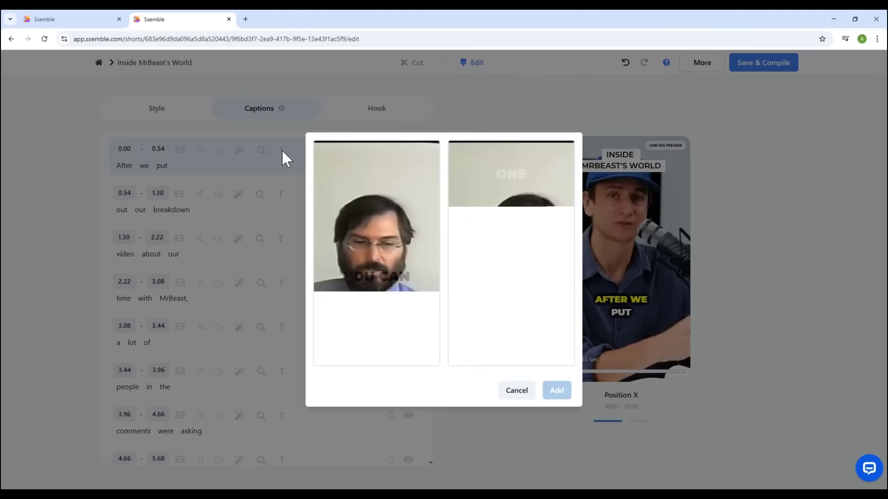
left_click(360, 318)
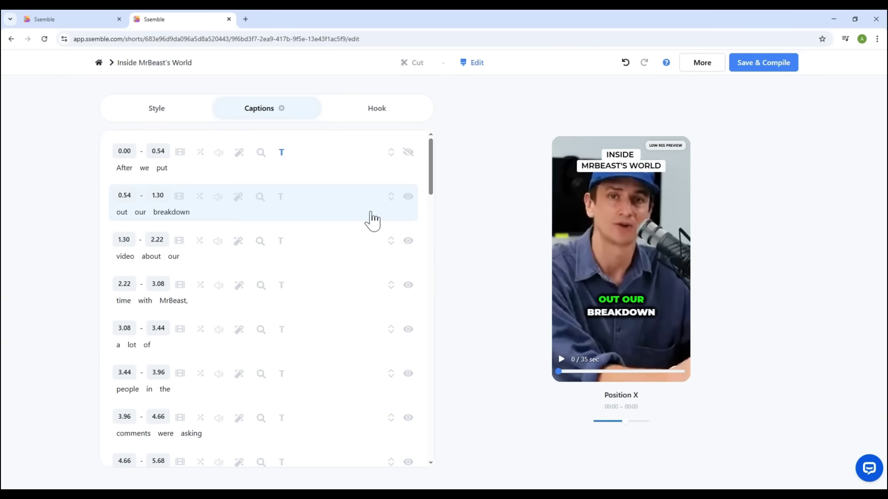
left_click(409, 199)
left_click(410, 199)
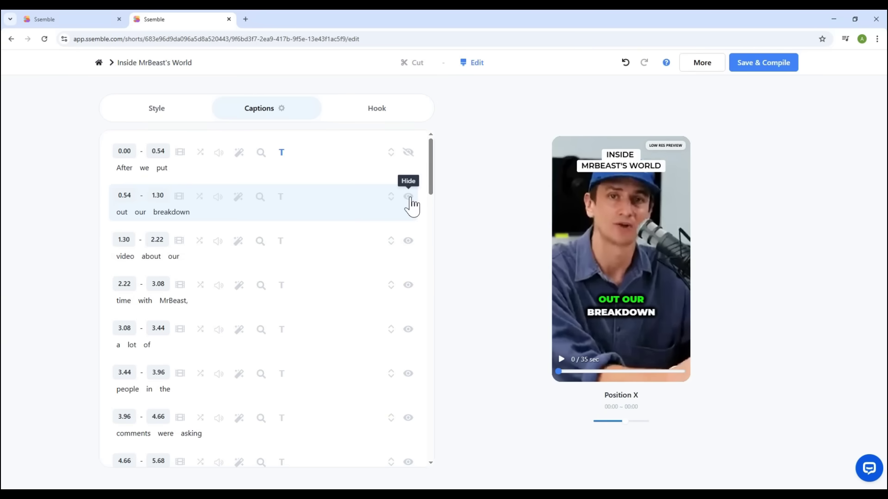
On the Hook tab, turn on Meme Hook with Chair Broke and add a gameplay video
left_click(380, 111)
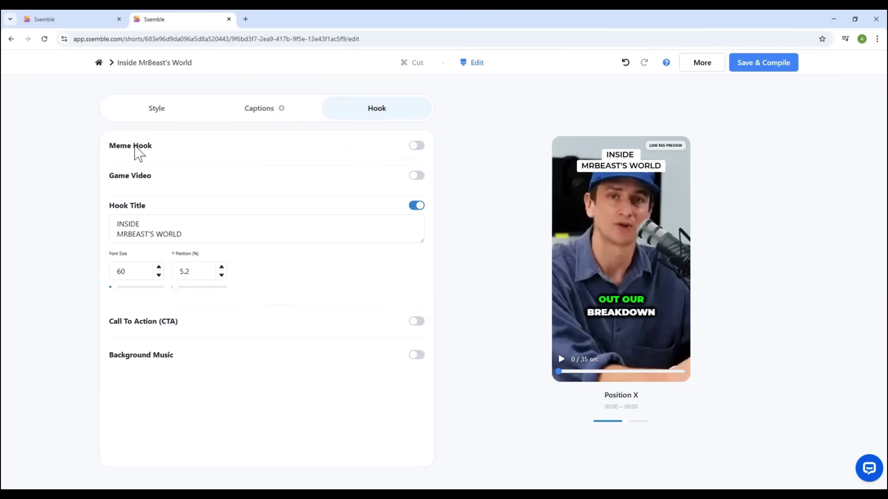
left_click(416, 145)
left_click(359, 202)
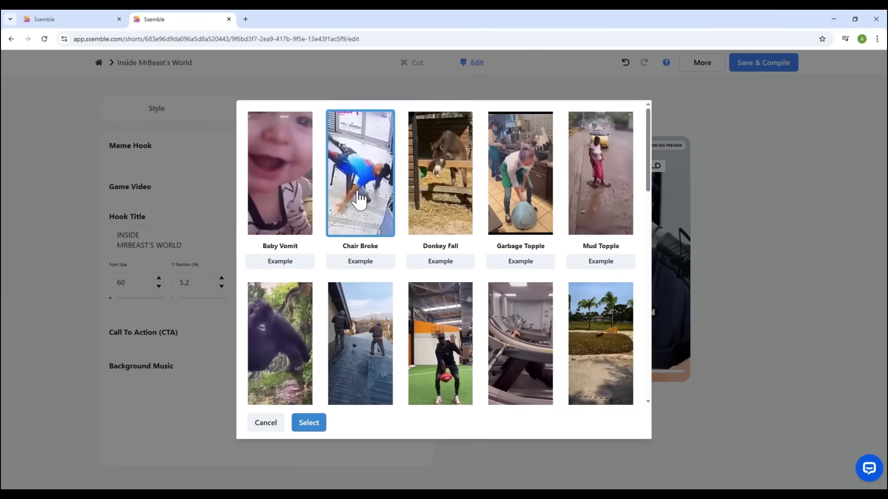
left_click(309, 423)
left_click(361, 284)
left_click(308, 403)
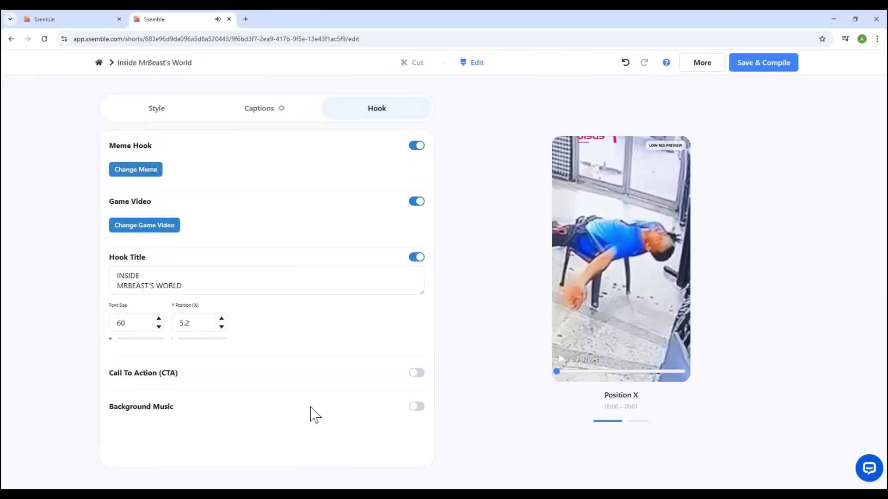
Turn Hook Title off, preview a call to action reading 'CTA', then switch it off
left_click(416, 257)
left_click(416, 290)
left_click(164, 317)
type("CTA")
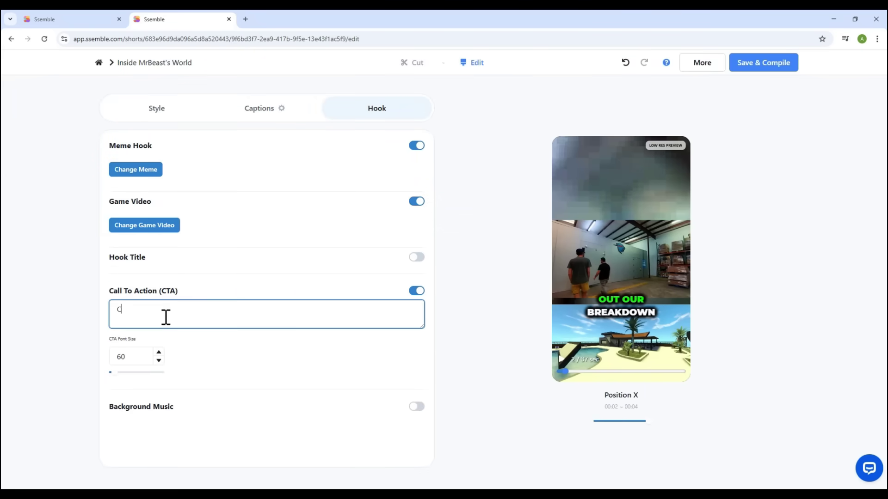
left_click(679, 371)
left_click(562, 362)
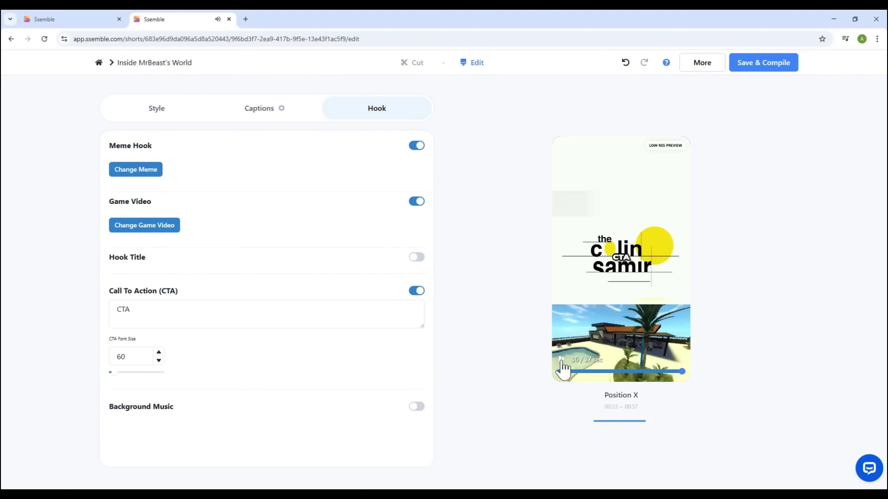
left_click(417, 290)
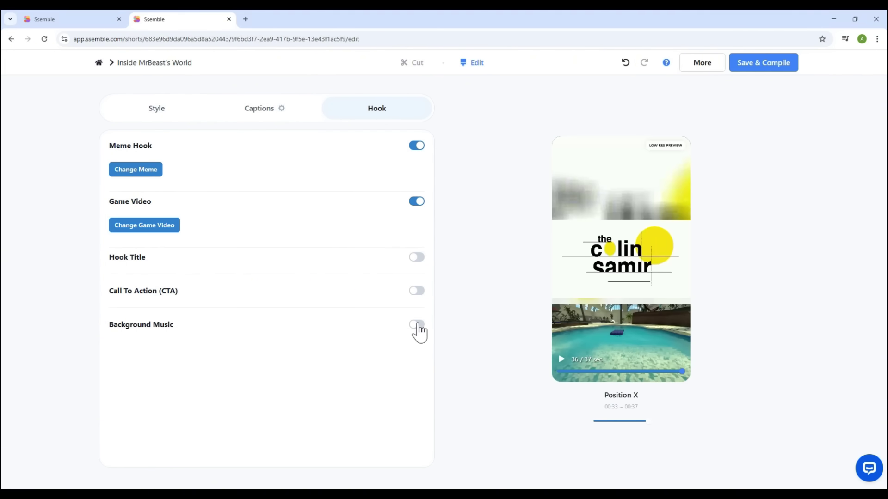
Try Background Music then turn it off, and attempt to save, dismissing the demo-mode notice
left_click(416, 324)
left_click(412, 351)
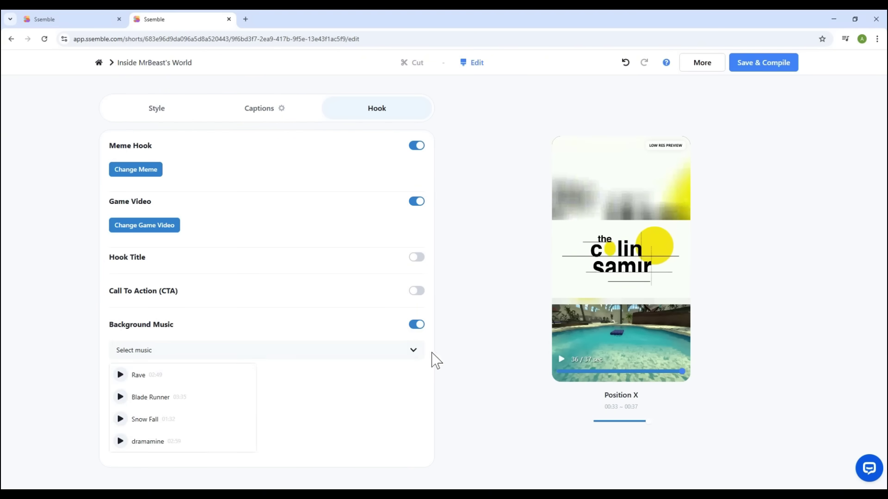
left_click(416, 325)
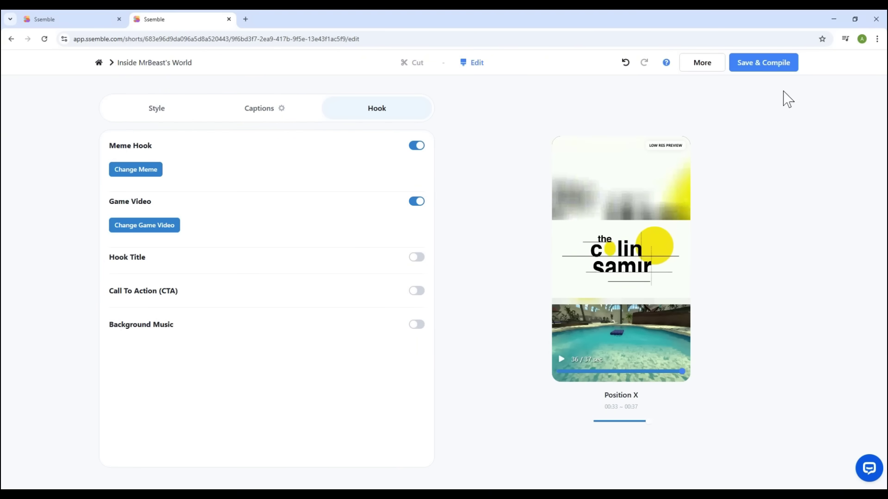
left_click(777, 70)
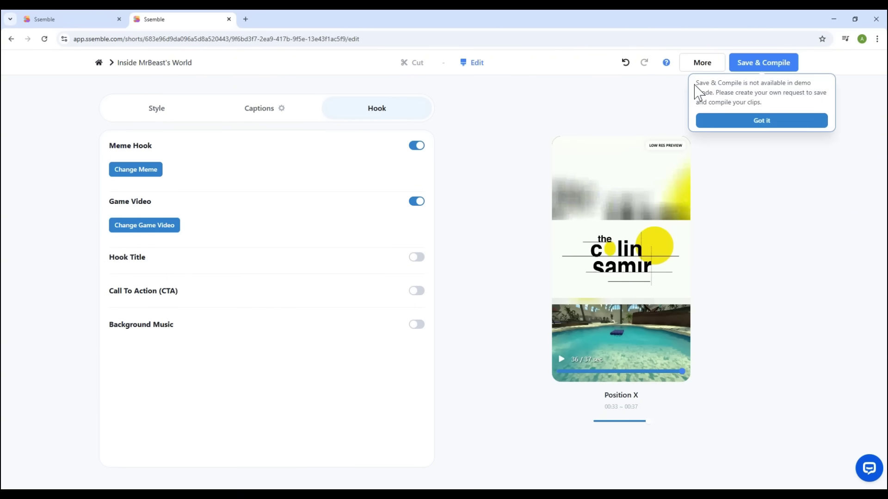
left_click(840, 93)
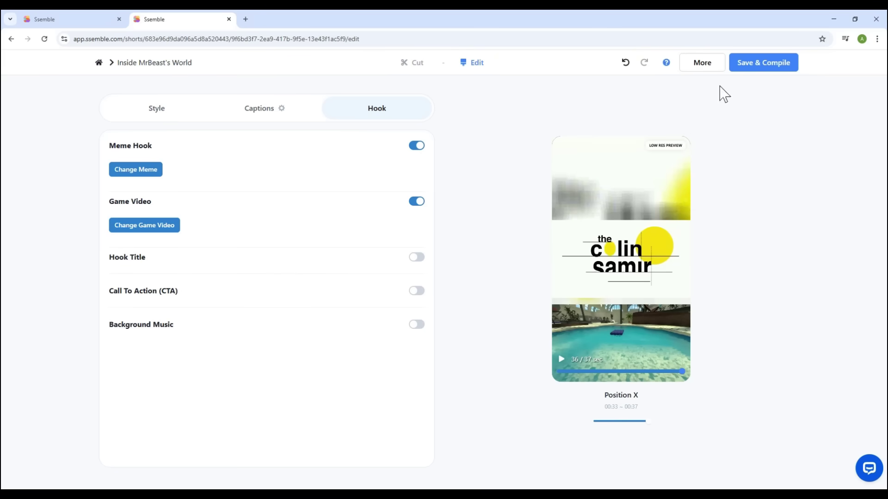
Leave the editor for the clip list and visit the YouTube Downloader tool page
left_click(99, 63)
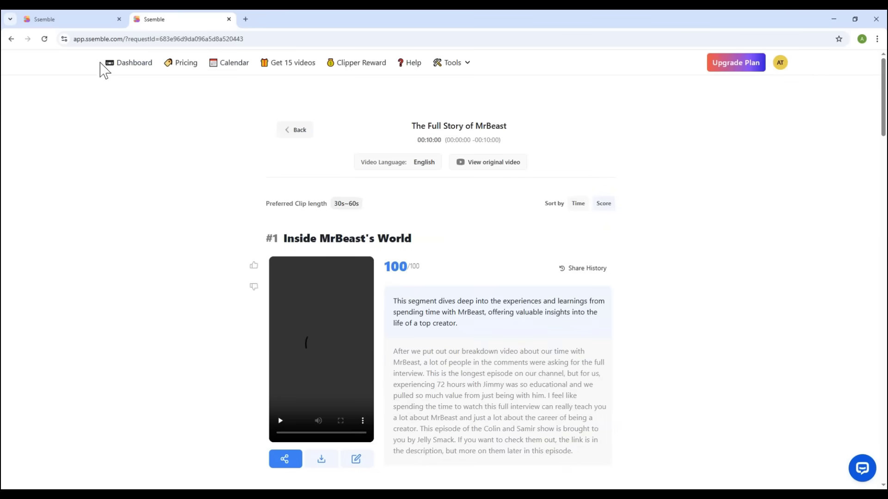
scroll(582, 208, "down", 3)
scroll(582, 208, "up", 3)
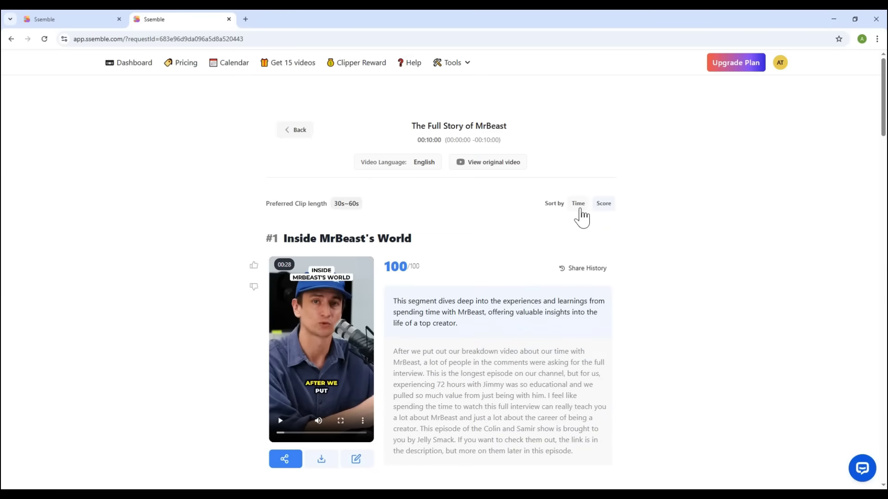
left_click(453, 66)
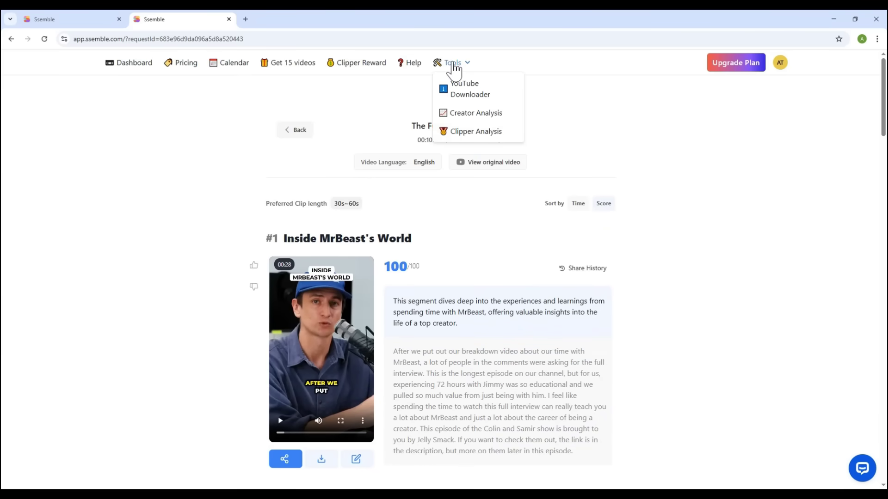
left_click(481, 95)
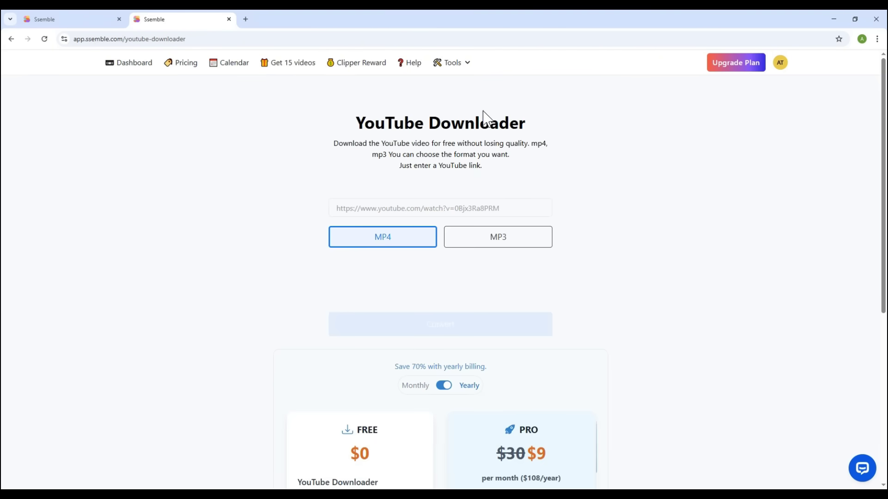
Open Creator Analysis and view the MeidasTouch channel's details
left_click(452, 64)
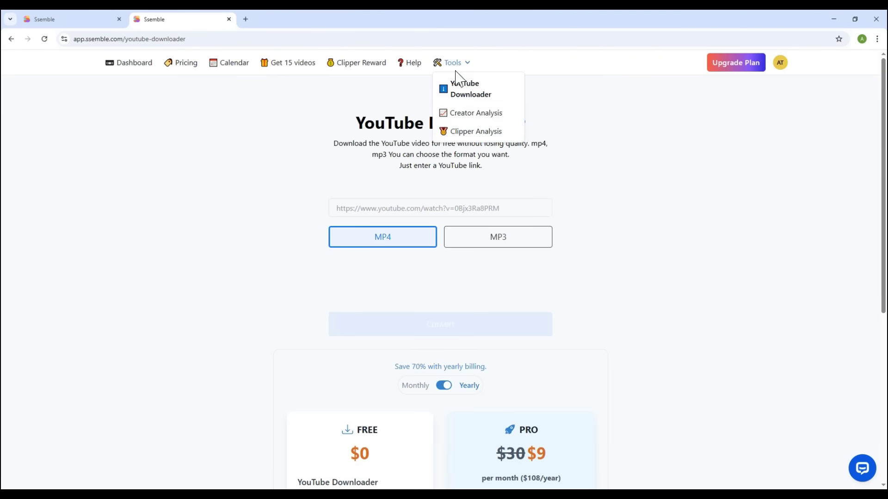
left_click(509, 121)
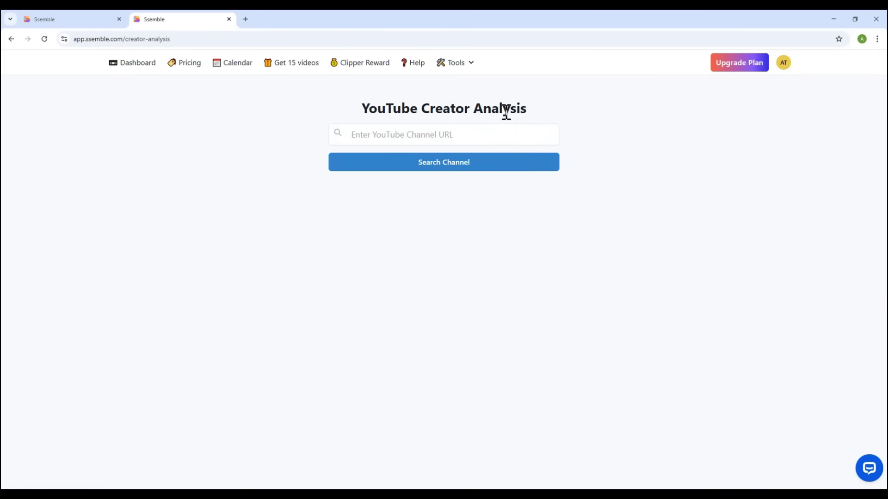
scroll(271, 243, "down", 1)
left_click(271, 243)
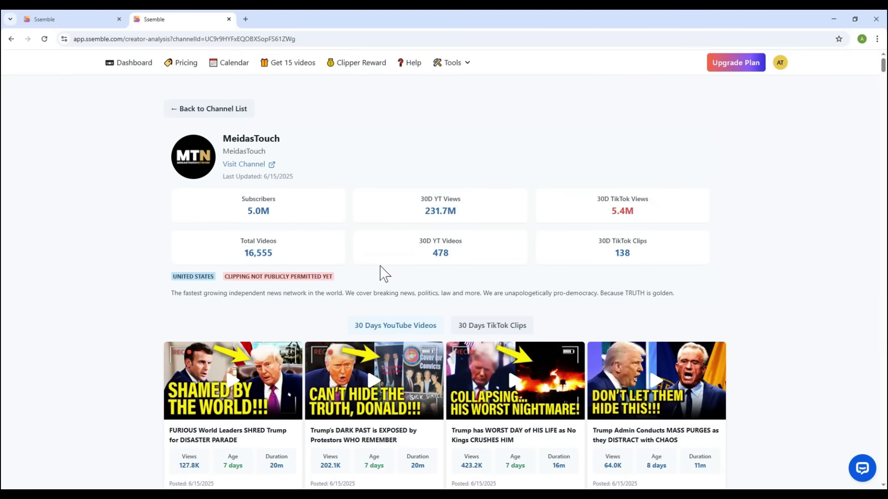
left_click(458, 63)
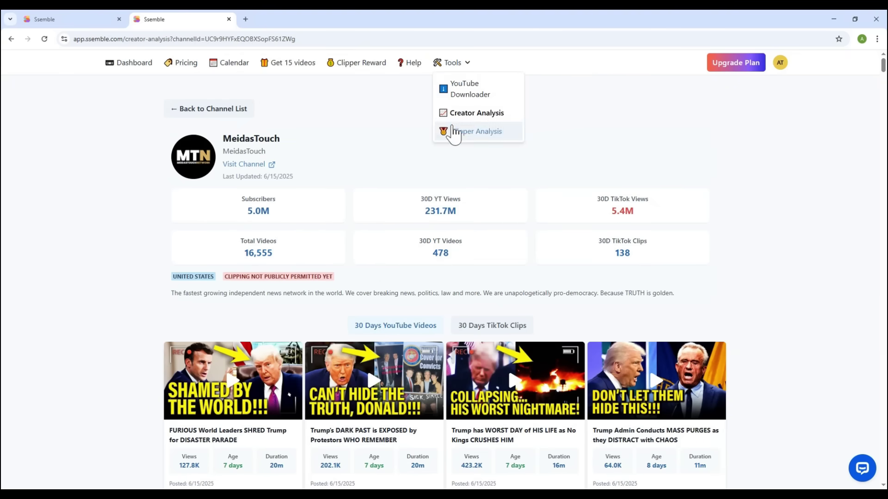
Go to the TikTok Clipper Analysis page from the Tools menu
left_click(496, 139)
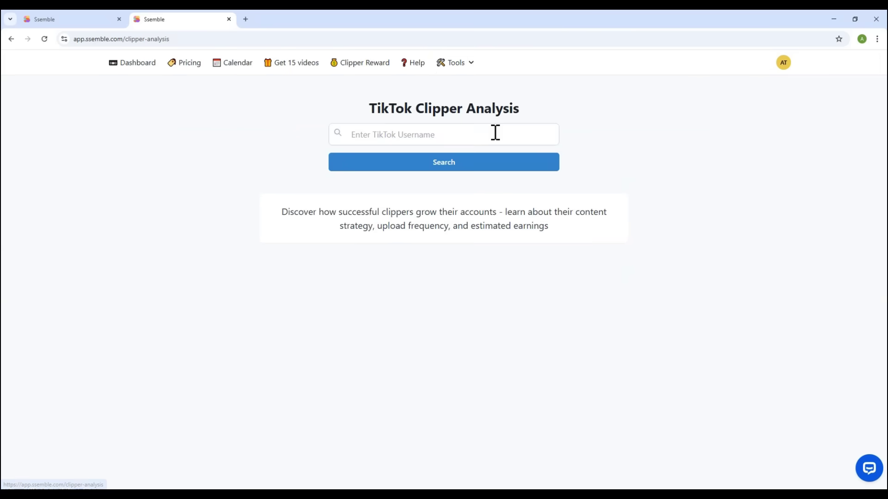